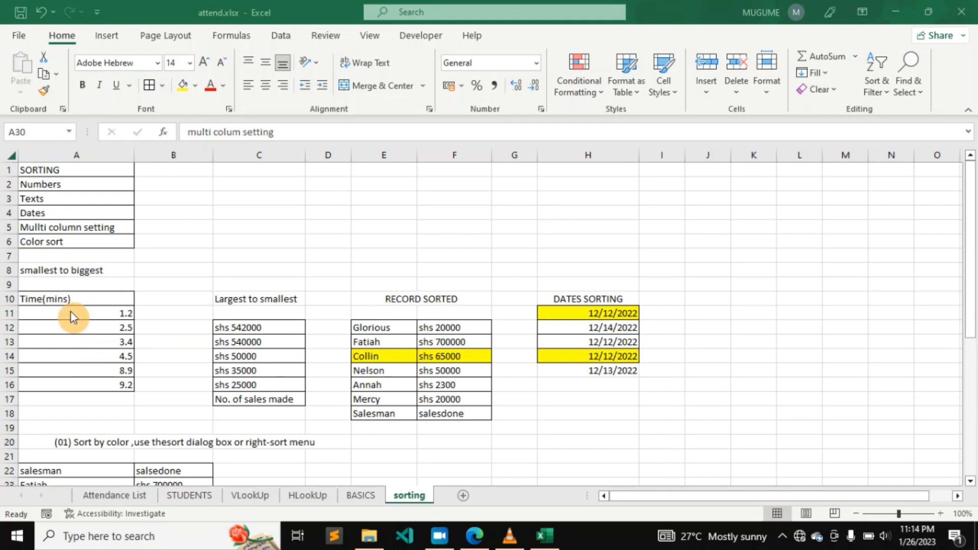
Sort the Time(mins) values in column A from largest to smallest, and re-sort them from smallest to largest
click(108, 344)
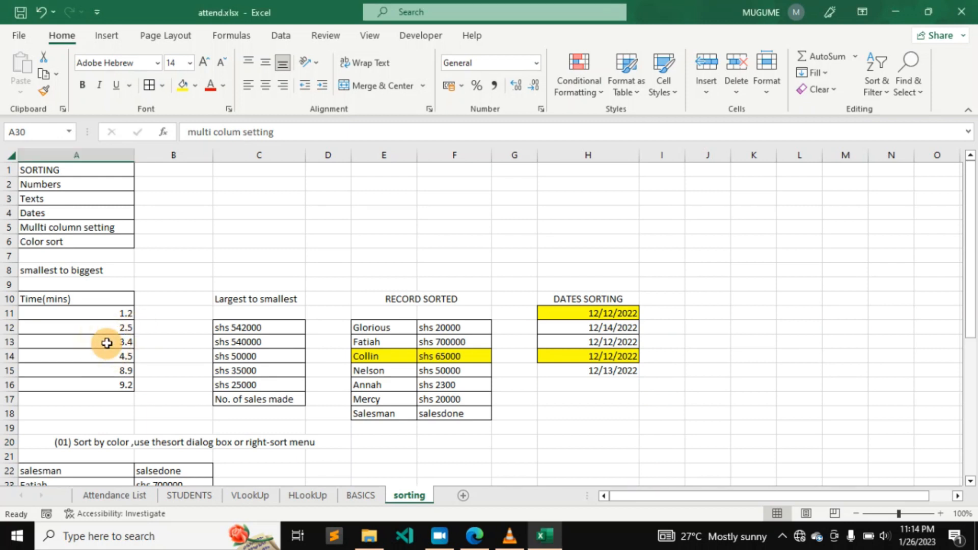
click(107, 343)
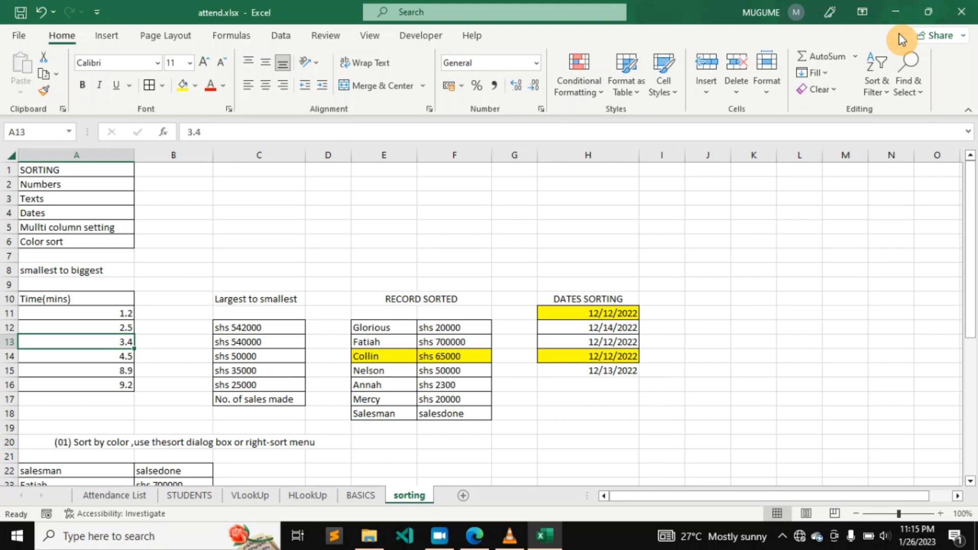
click(885, 80)
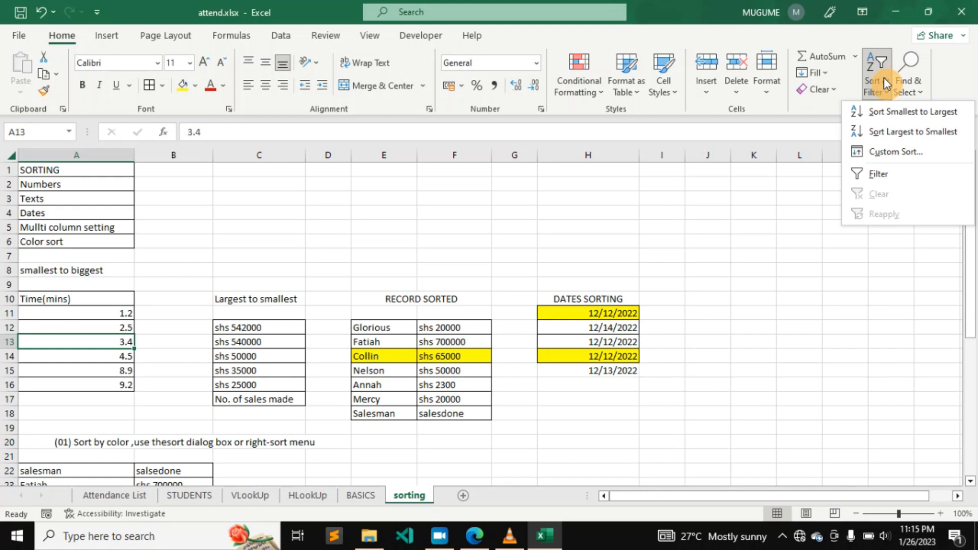
click(898, 131)
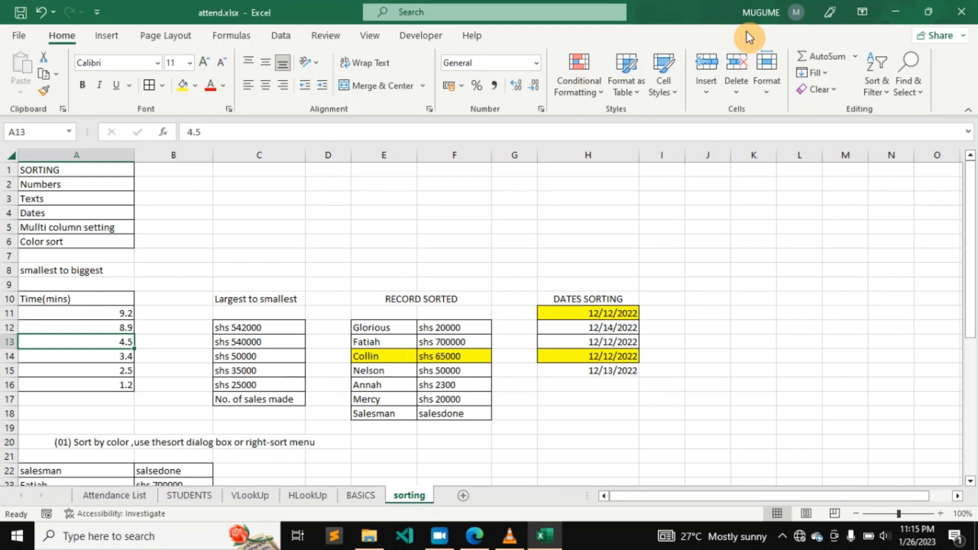
click(876, 78)
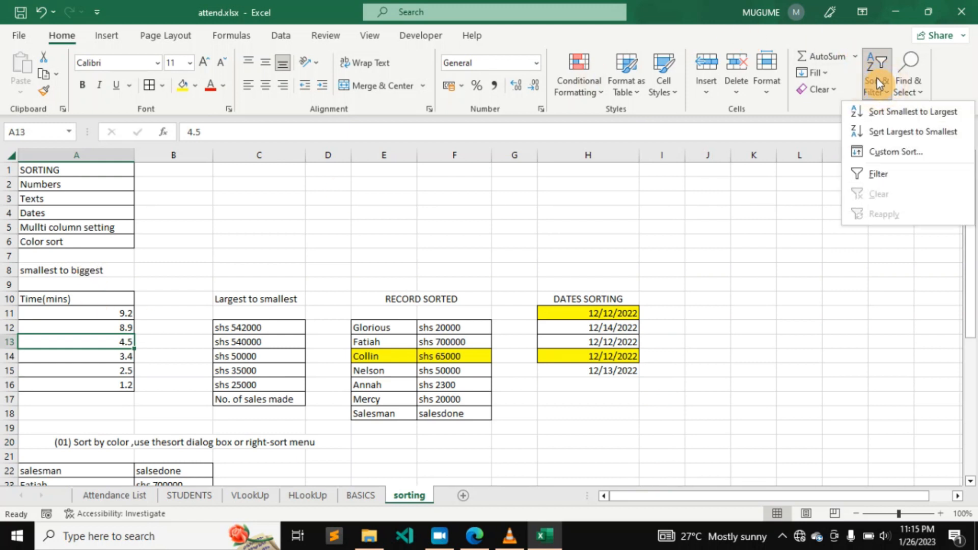
click(895, 119)
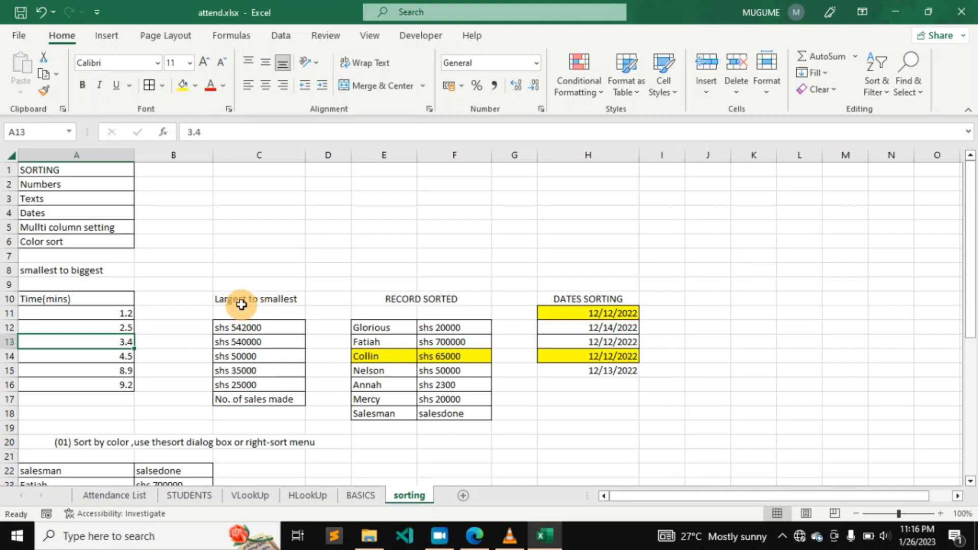
Sort the sales amounts under the "Largest to smallest" heading A to Z, and re-sort them Z to A
click(245, 354)
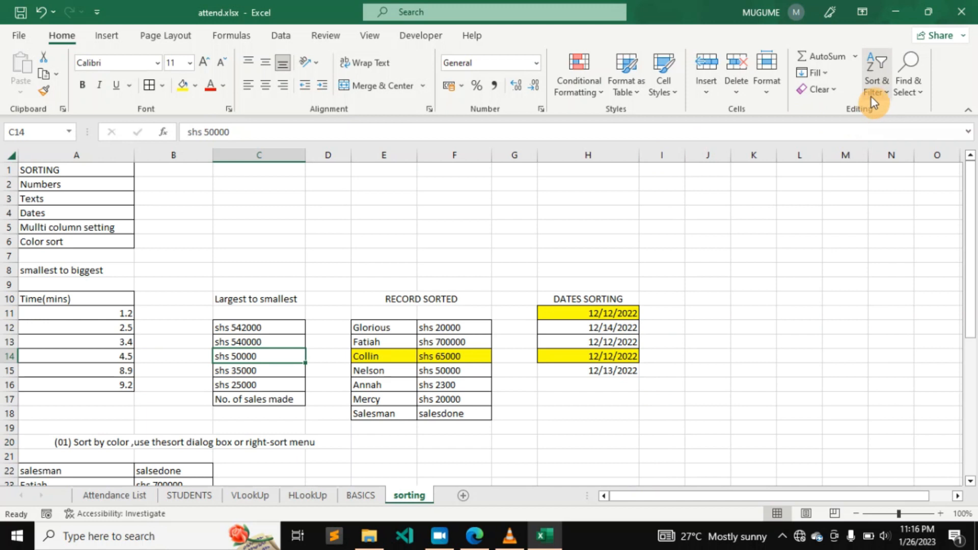
click(886, 100)
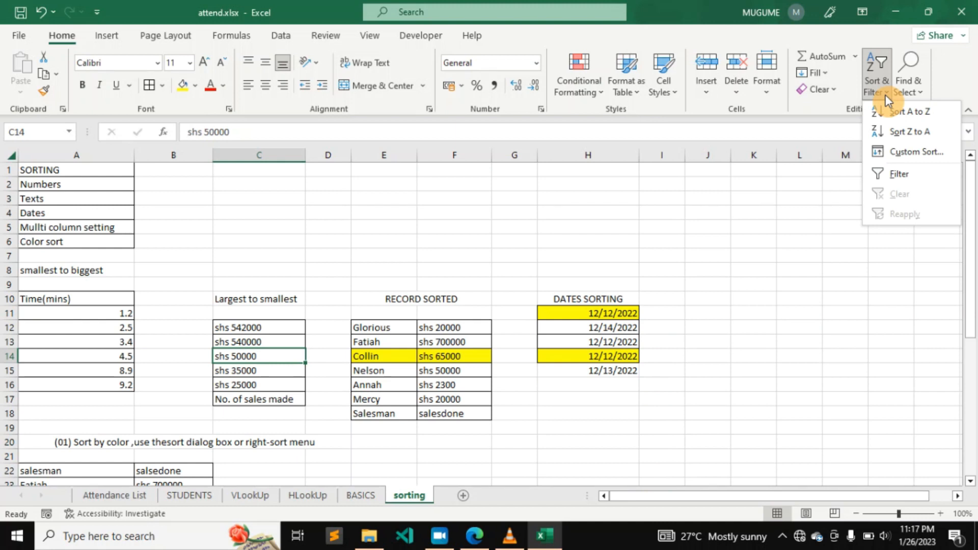
click(911, 113)
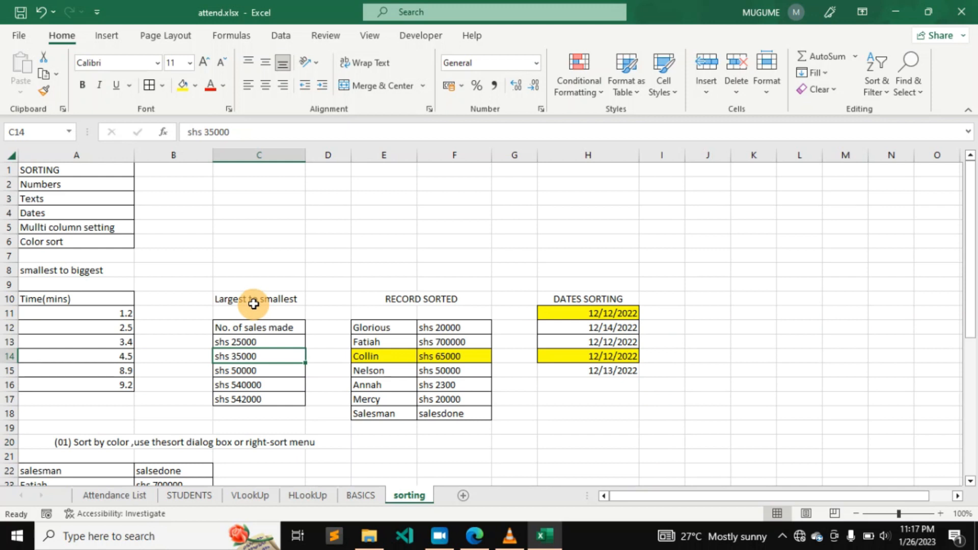
click(256, 371)
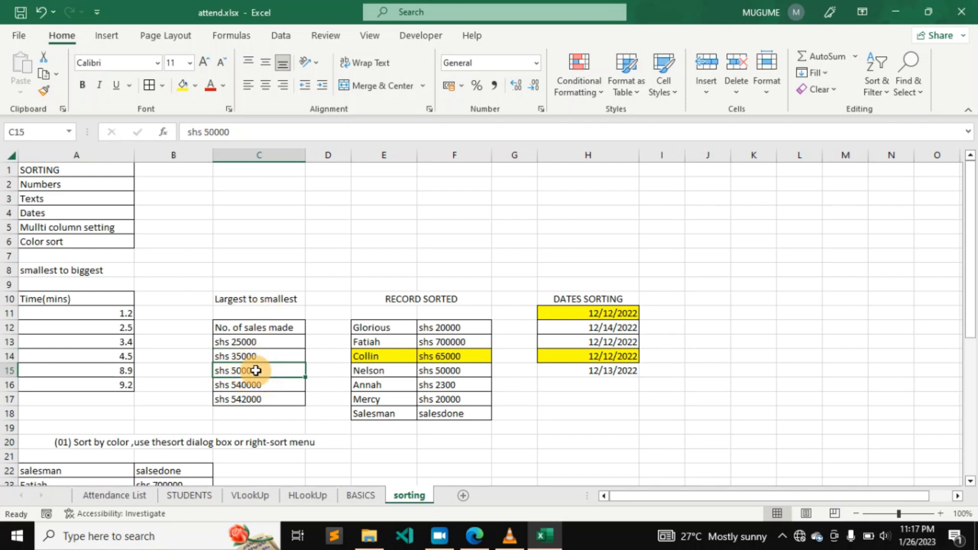
click(886, 95)
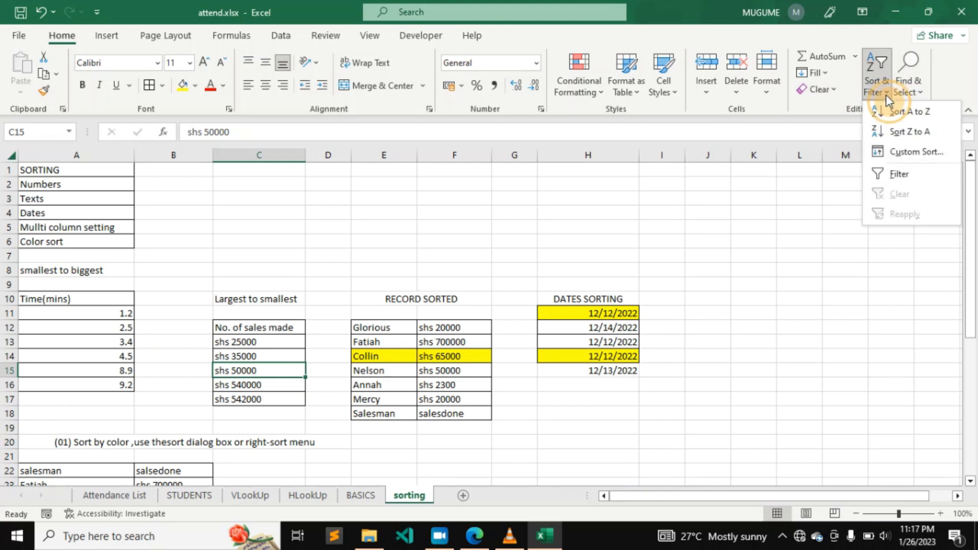
click(907, 131)
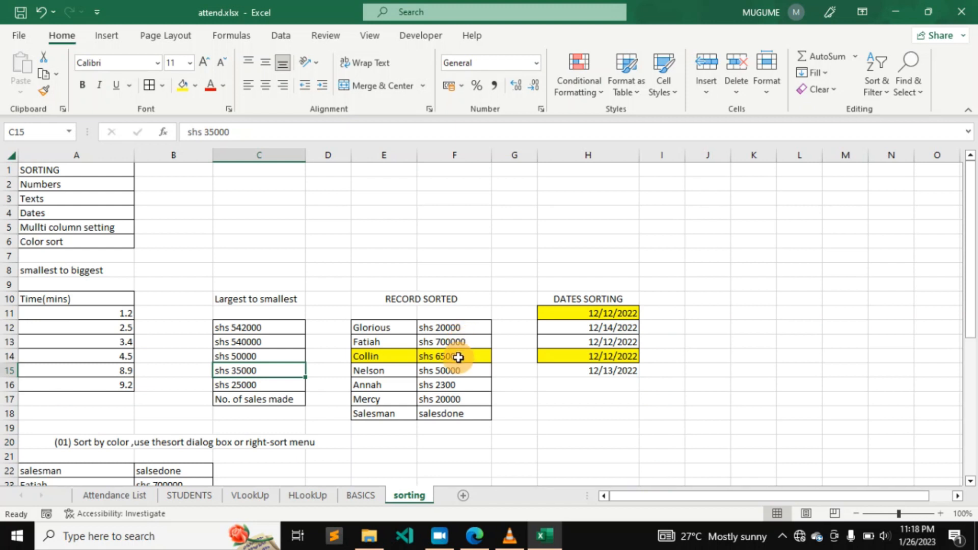
Sort the RECORD SORTED table by its sales amounts in column F Z to A, and re-sort it A to Z
click(455, 372)
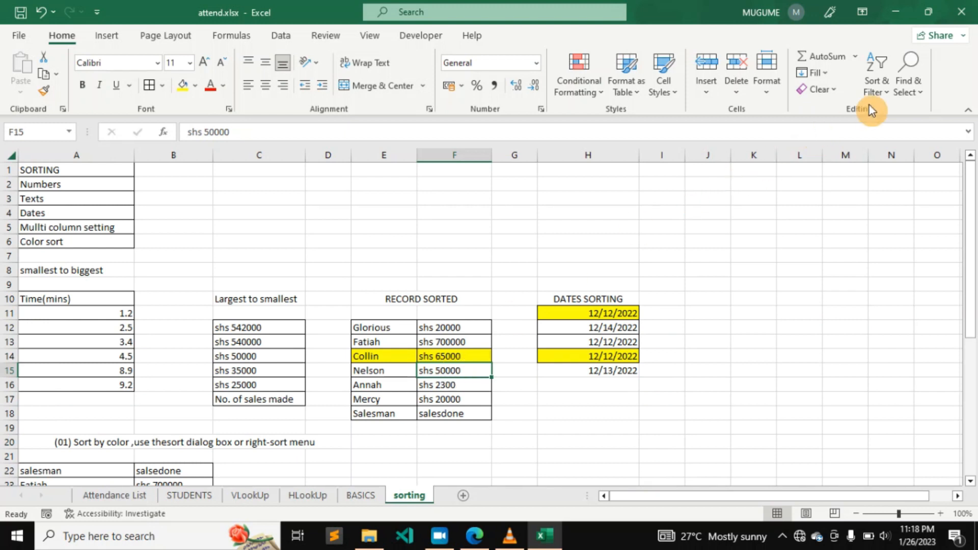
click(886, 87)
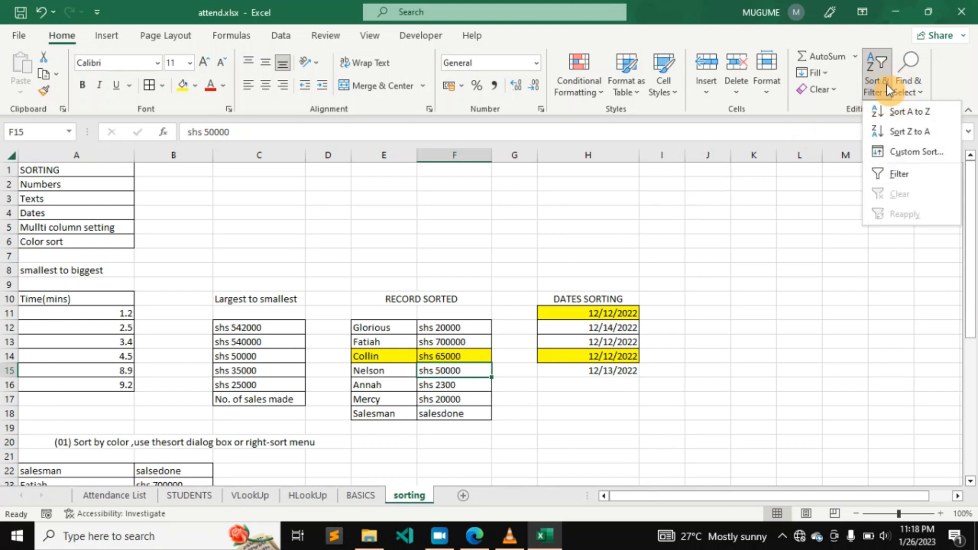
click(909, 133)
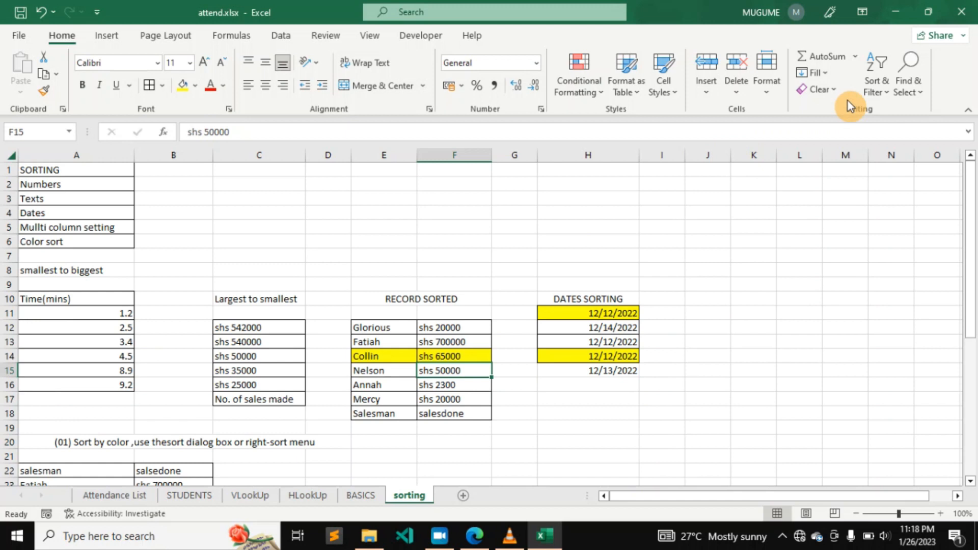
click(886, 85)
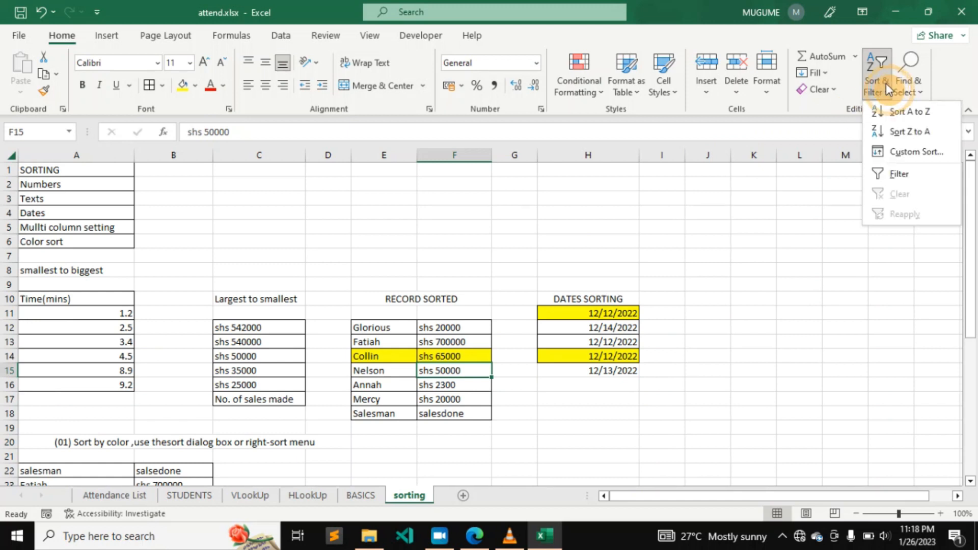
click(902, 113)
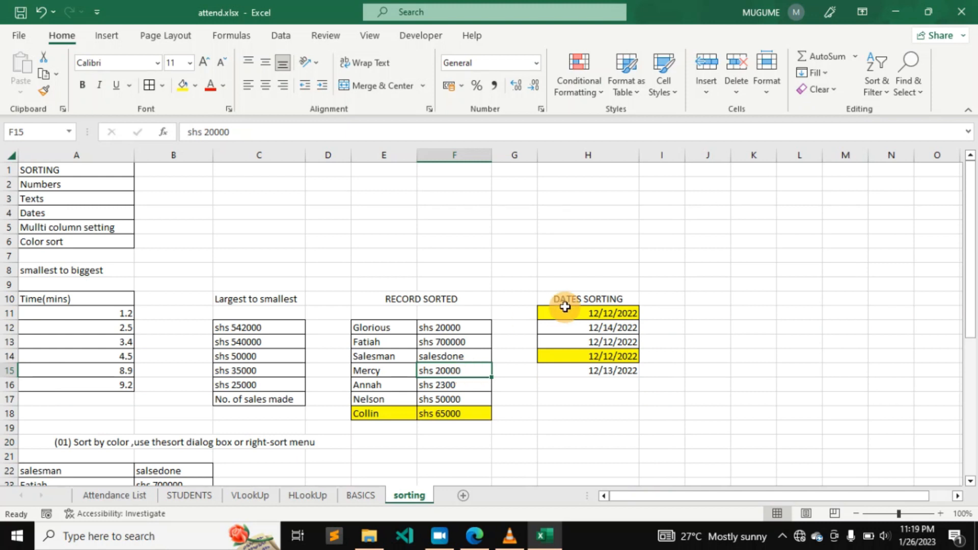
Sort the dates under the DATES SORTING heading from oldest to newest
click(589, 326)
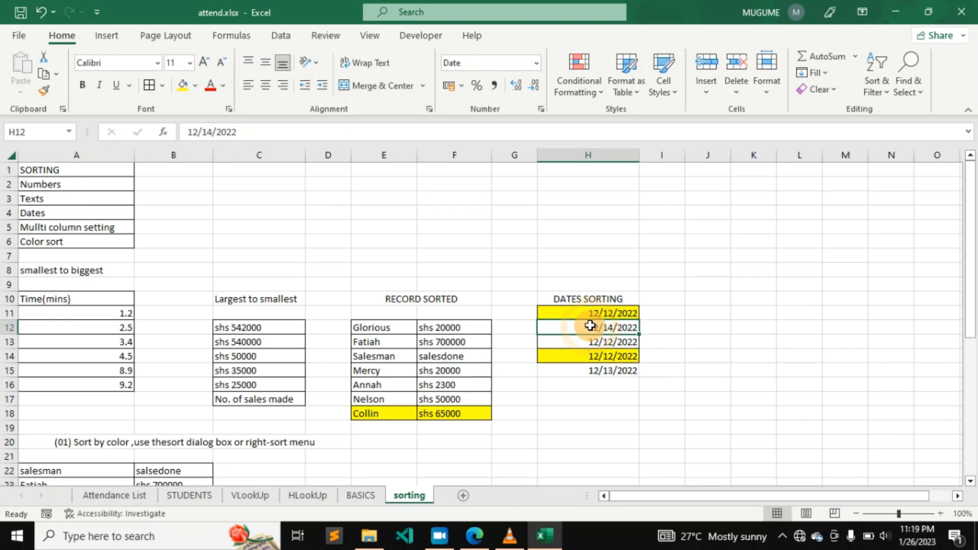
click(885, 93)
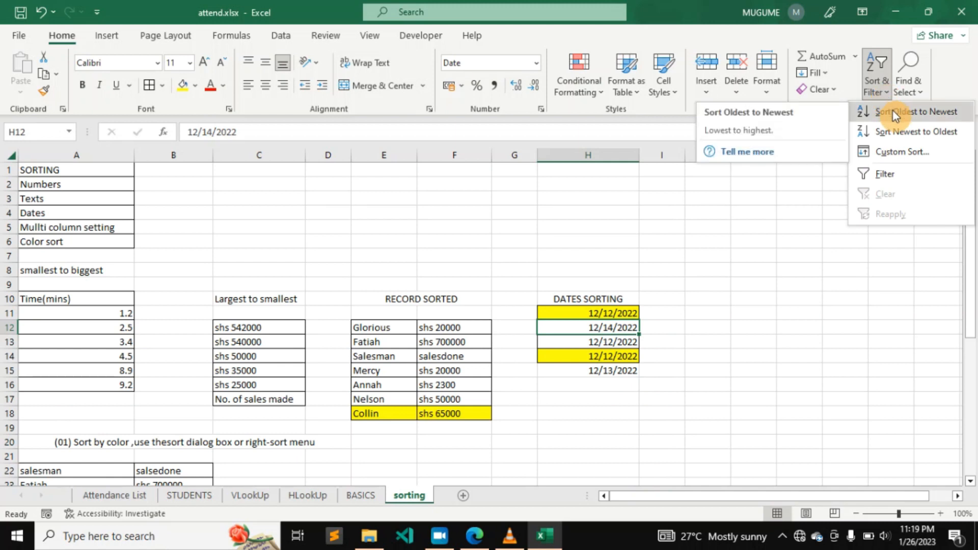
click(894, 113)
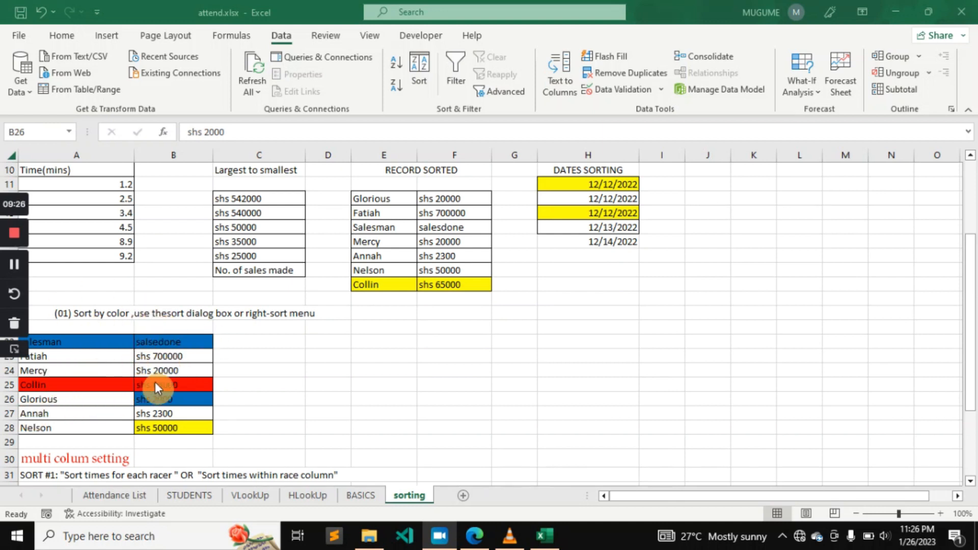
Custom-sort the salesman table in A22:B28 by the salsedone column on Cell Color, with yellow On Top
click(175, 404)
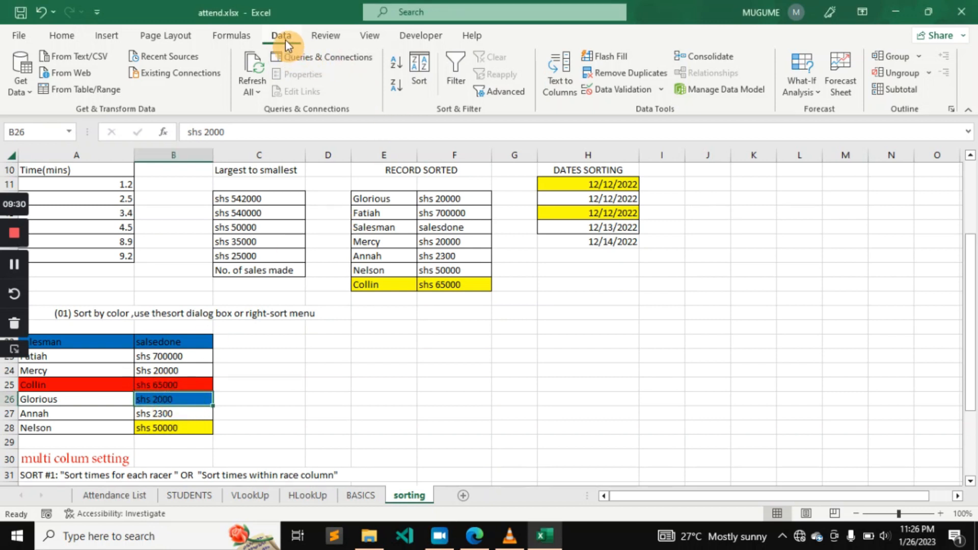
click(423, 70)
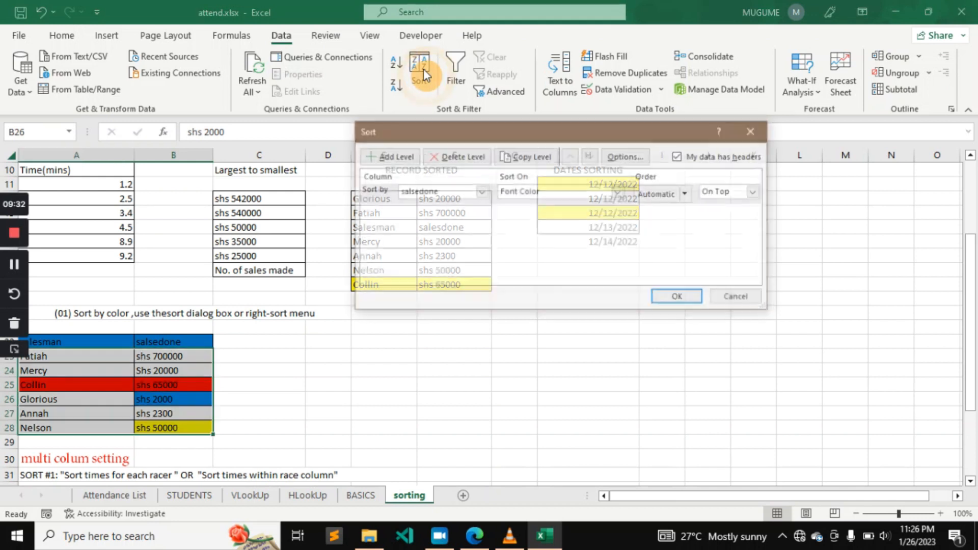
click(482, 194)
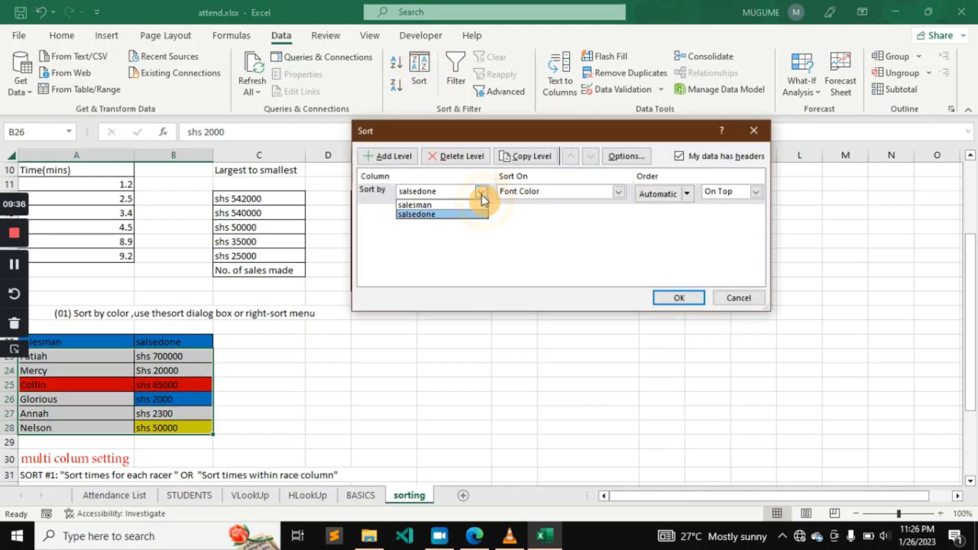
click(461, 212)
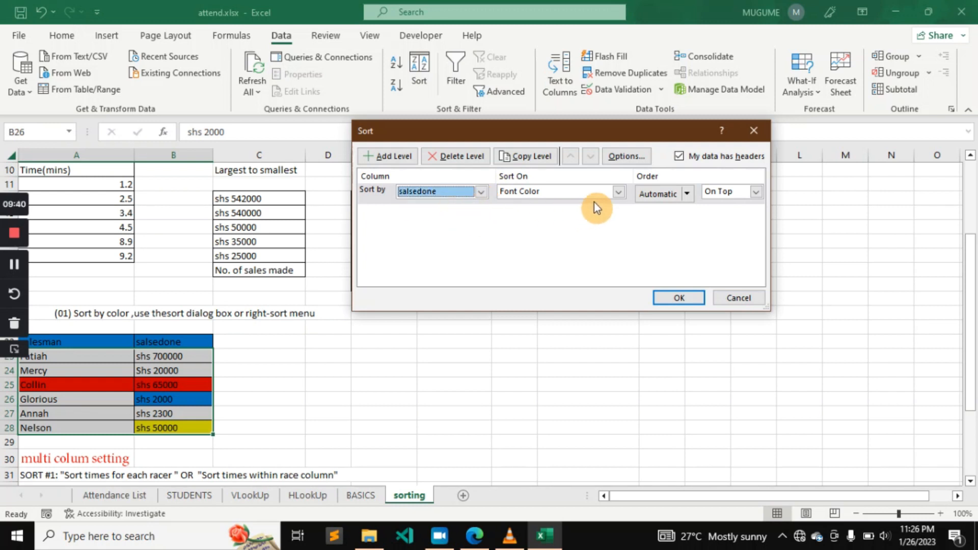
click(618, 194)
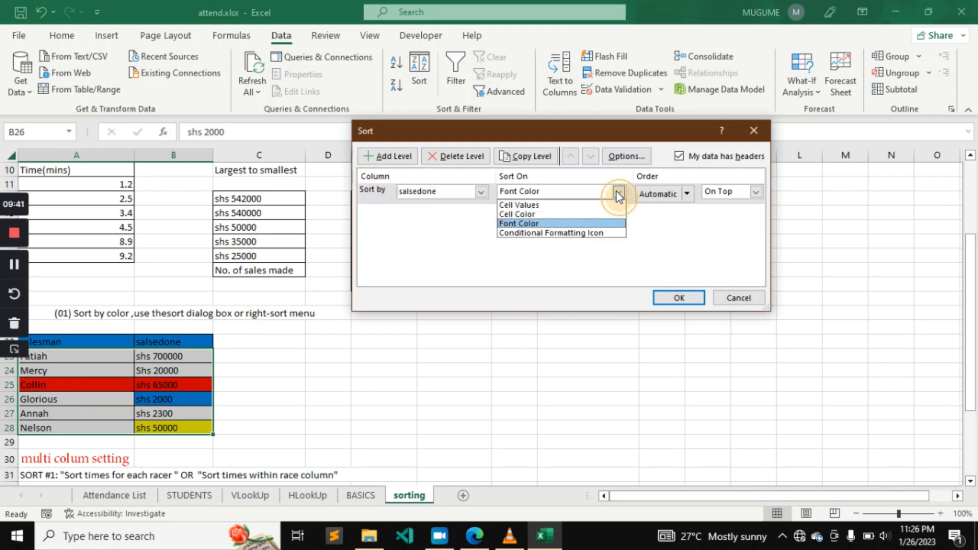
click(583, 215)
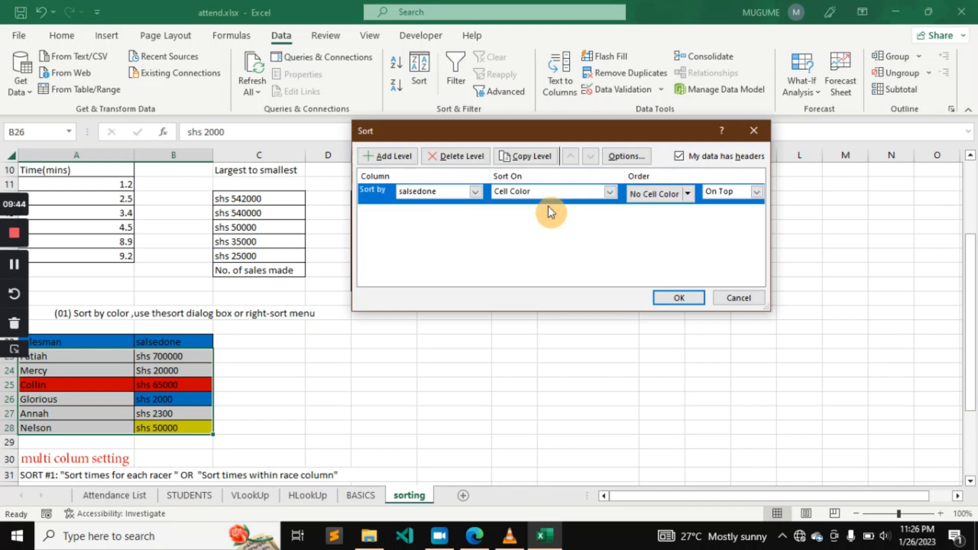
click(689, 194)
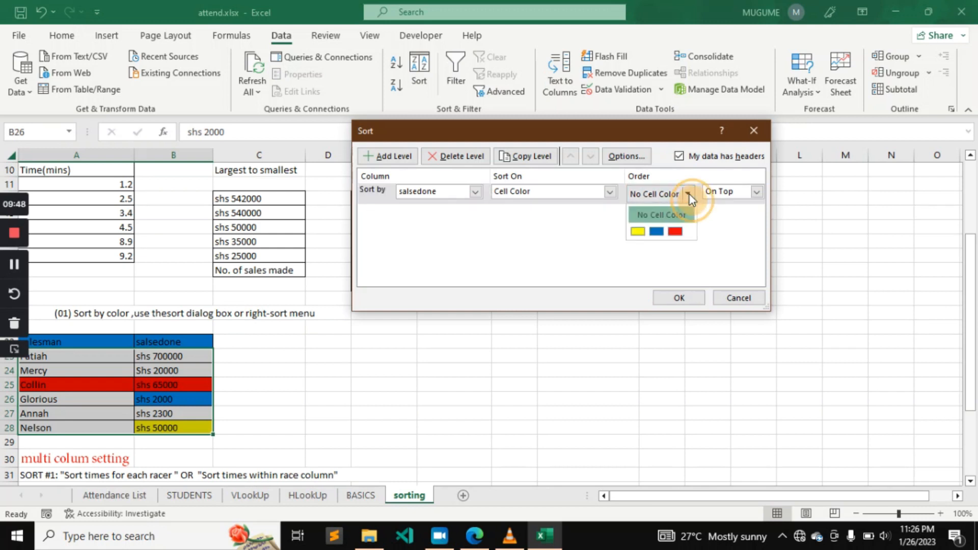
click(638, 232)
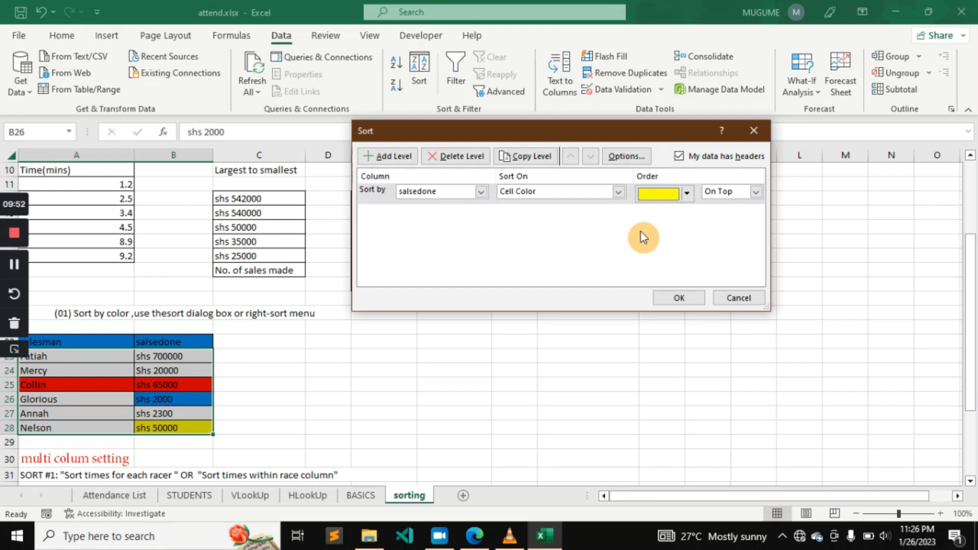
click(677, 298)
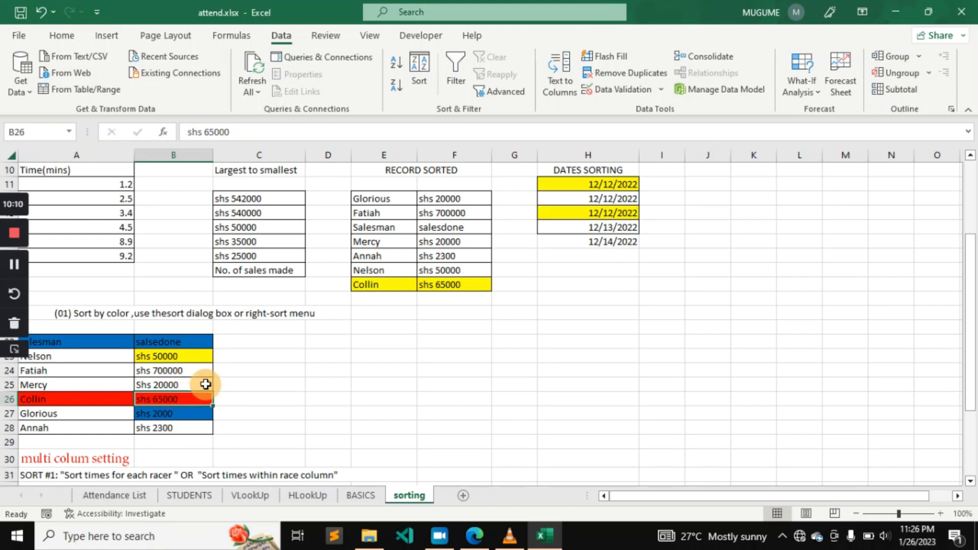
Reopen the custom sort settings for the salesman table and set the salsedone level's cell color order to red
click(419, 81)
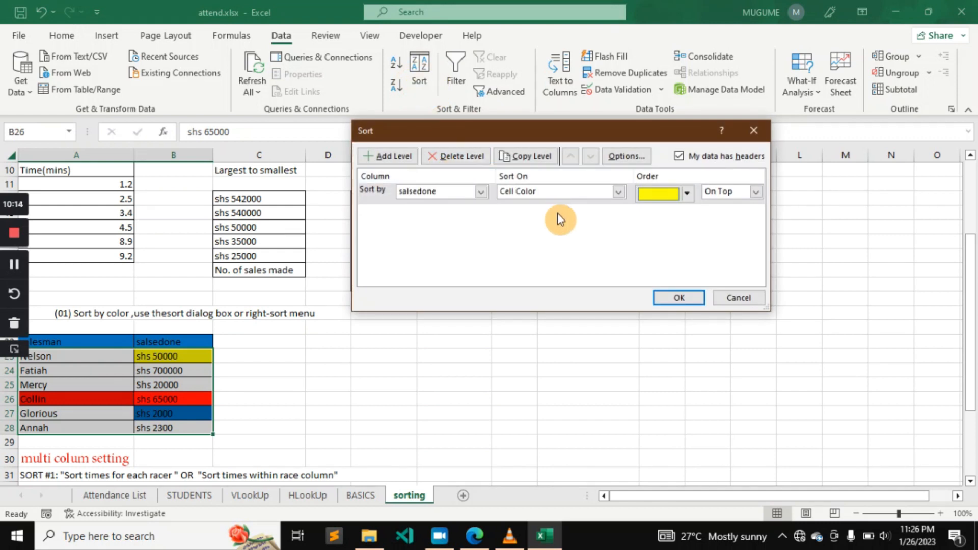
click(691, 195)
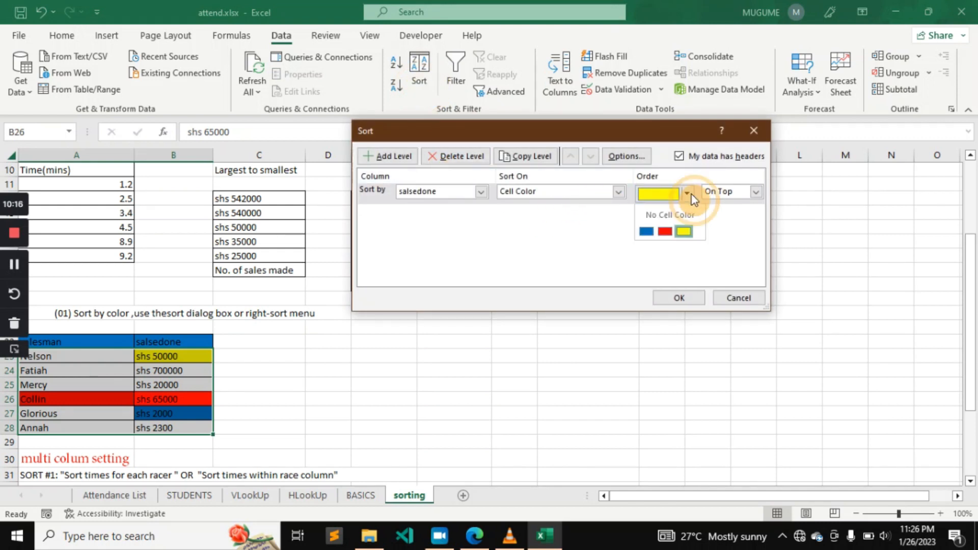
click(663, 233)
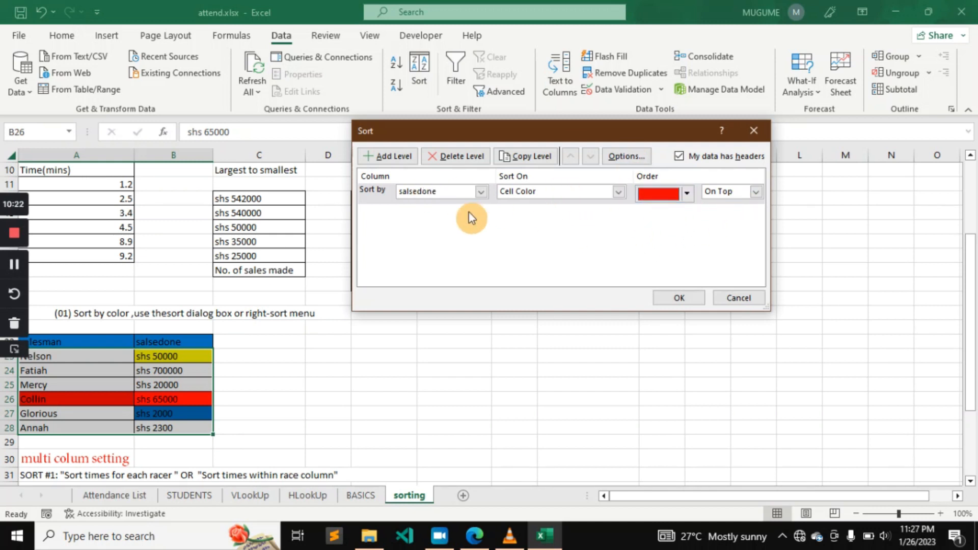
Add a second sort level for the salesman table and set the first level's cell color order to yellow
click(400, 158)
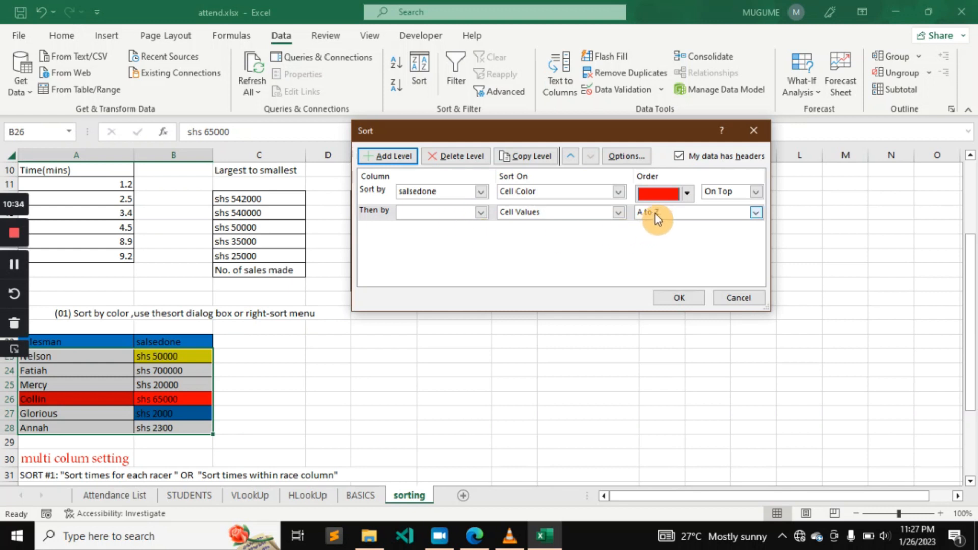
click(688, 197)
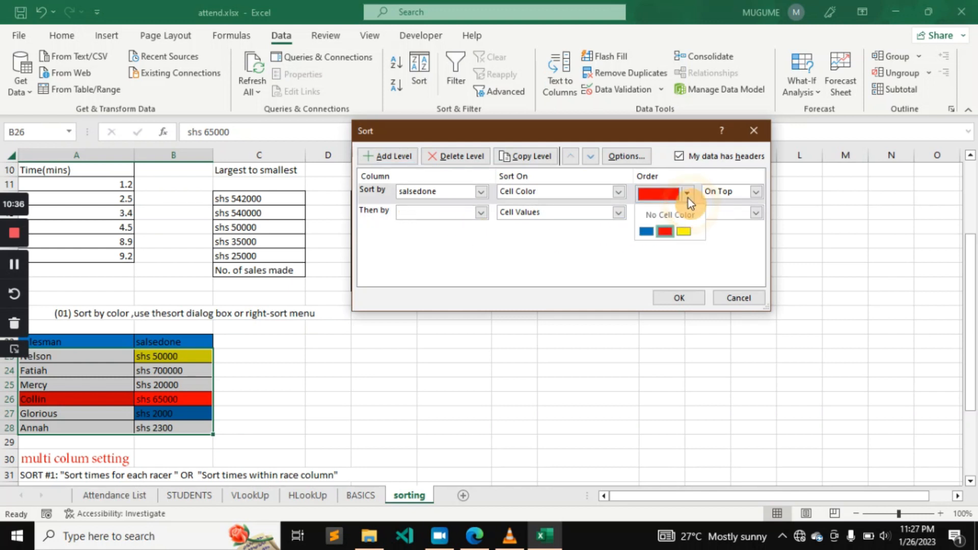
click(686, 230)
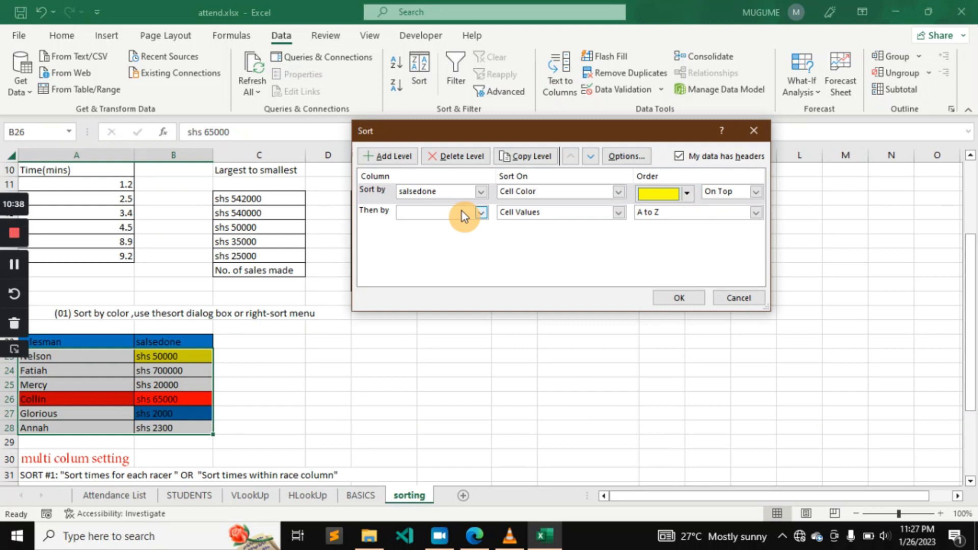
Set the second sort level to salsedone on Cell Color with red On Top, and apply the sort
click(482, 211)
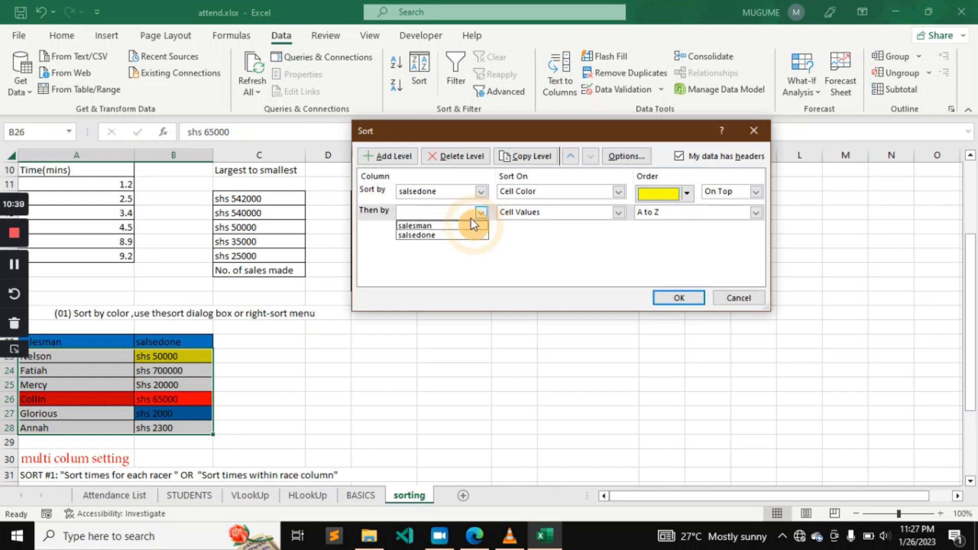
click(448, 235)
click(618, 211)
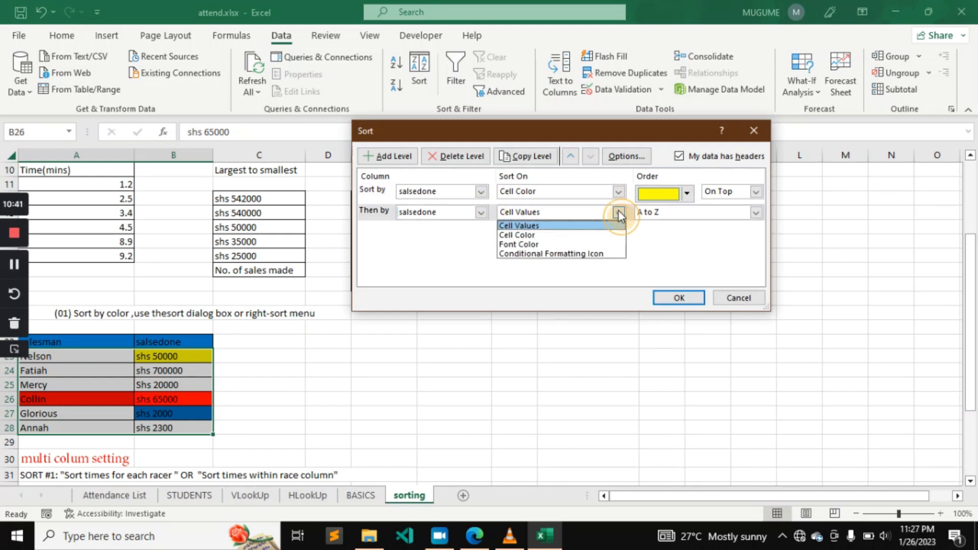
click(582, 237)
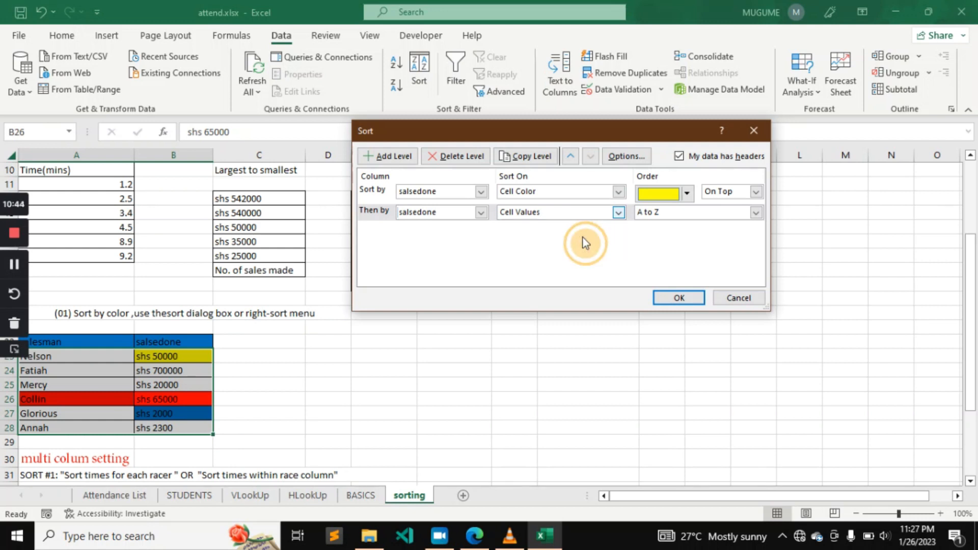
click(687, 214)
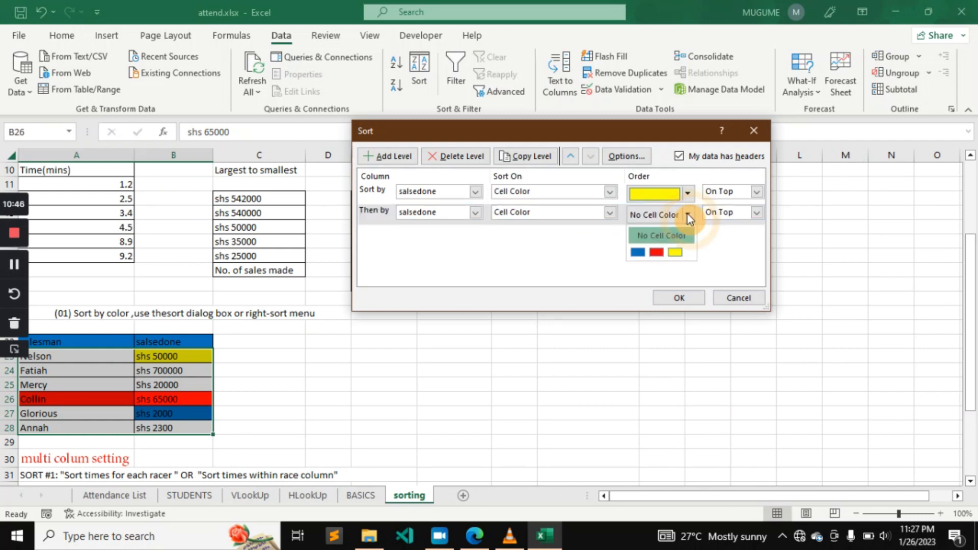
click(657, 252)
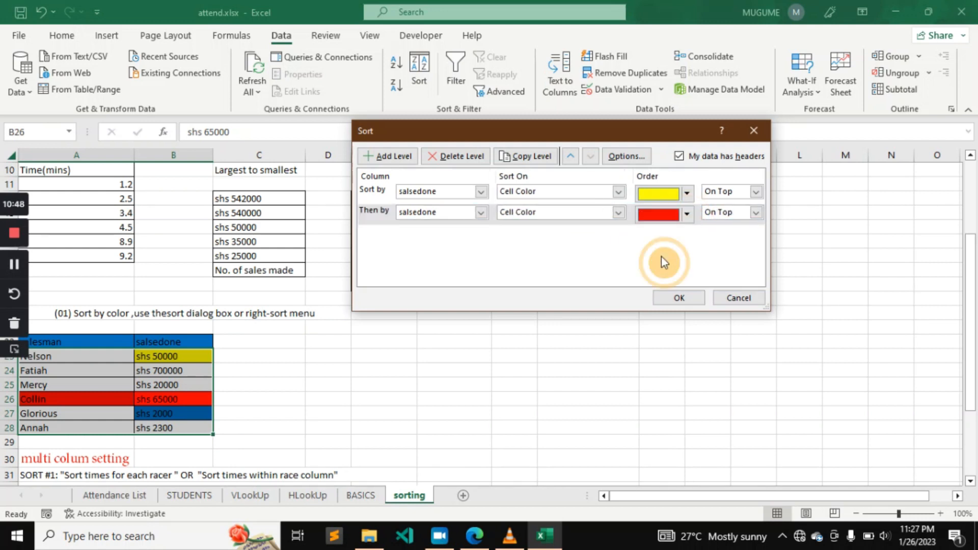
click(679, 297)
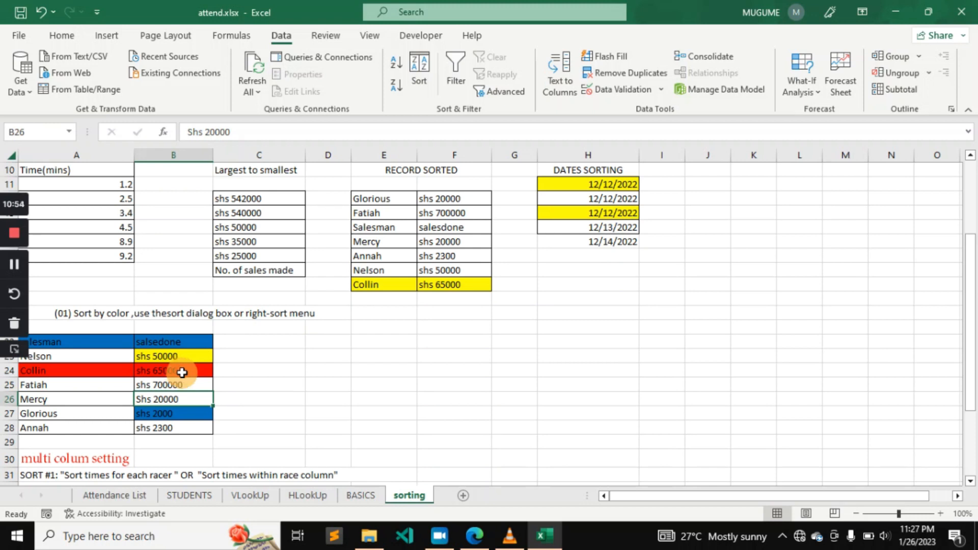
Reopen the custom sort settings for the salesman table
click(184, 414)
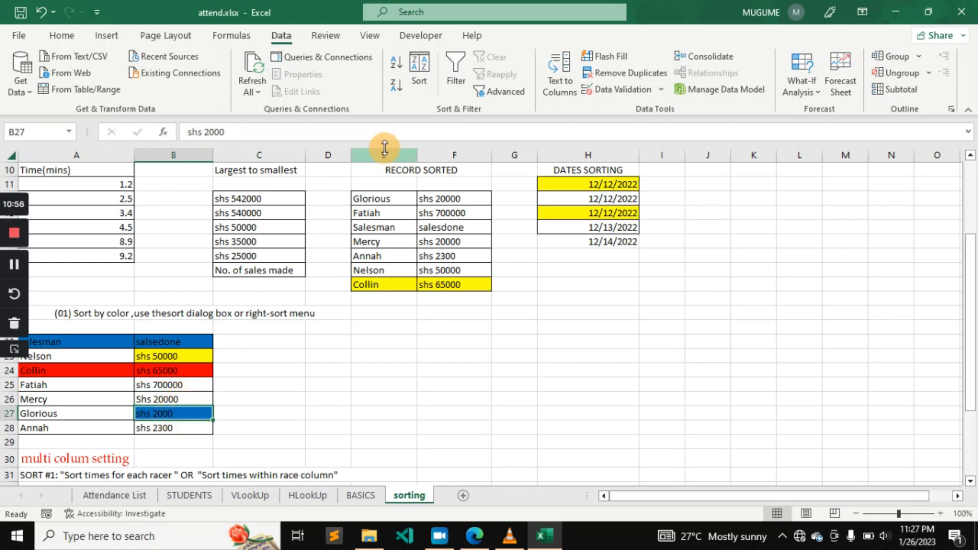
click(417, 83)
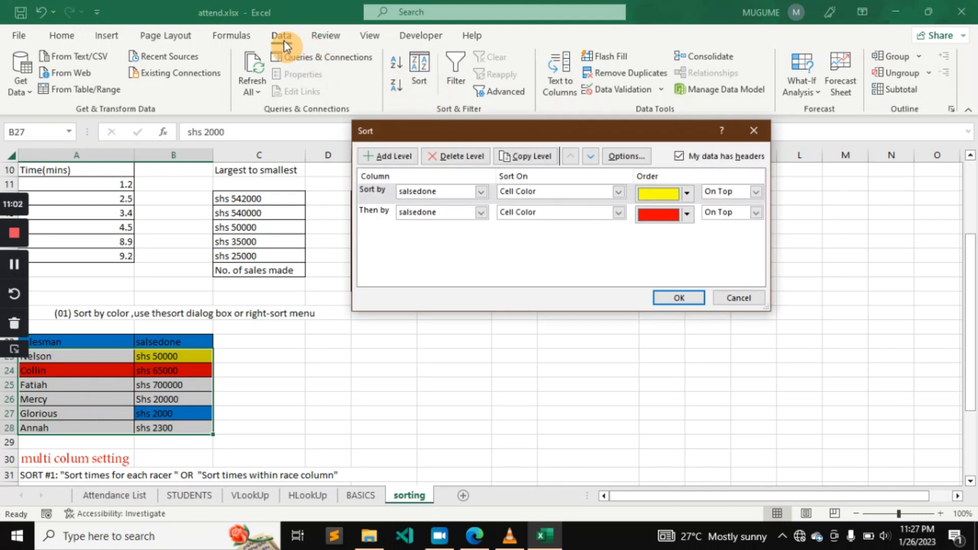
click(410, 159)
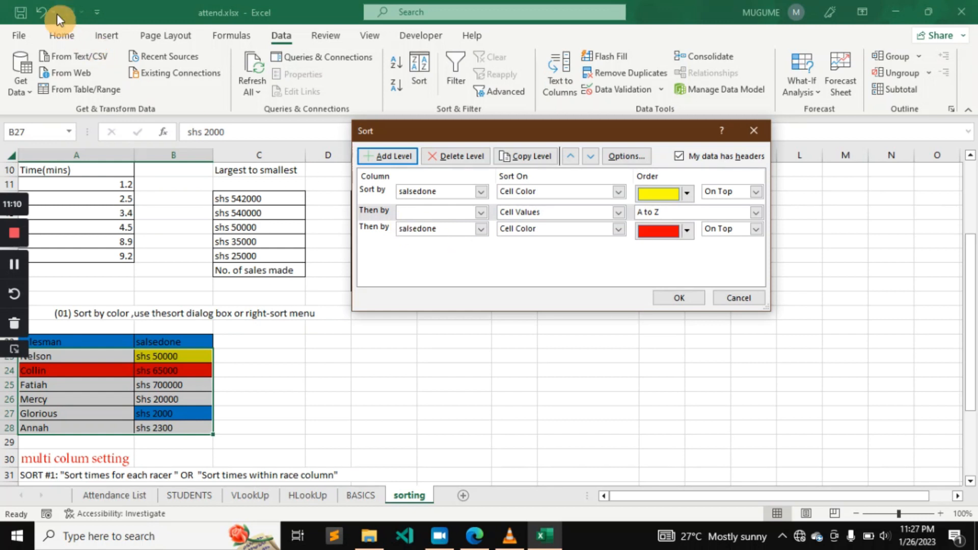
click(378, 209)
click(444, 159)
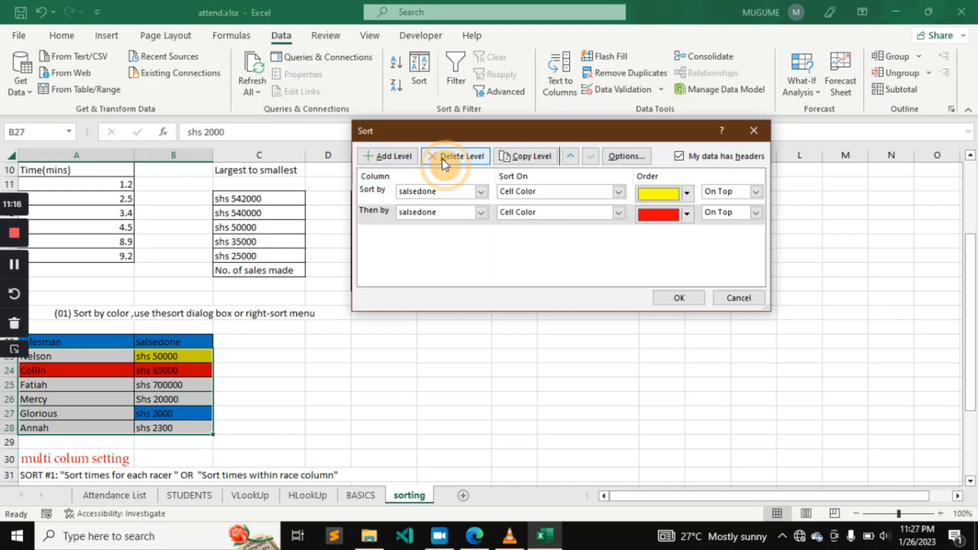
Add a third sort level below the red one for salsedone on Cell Color with blue On Top, and apply the sort
click(388, 188)
click(384, 212)
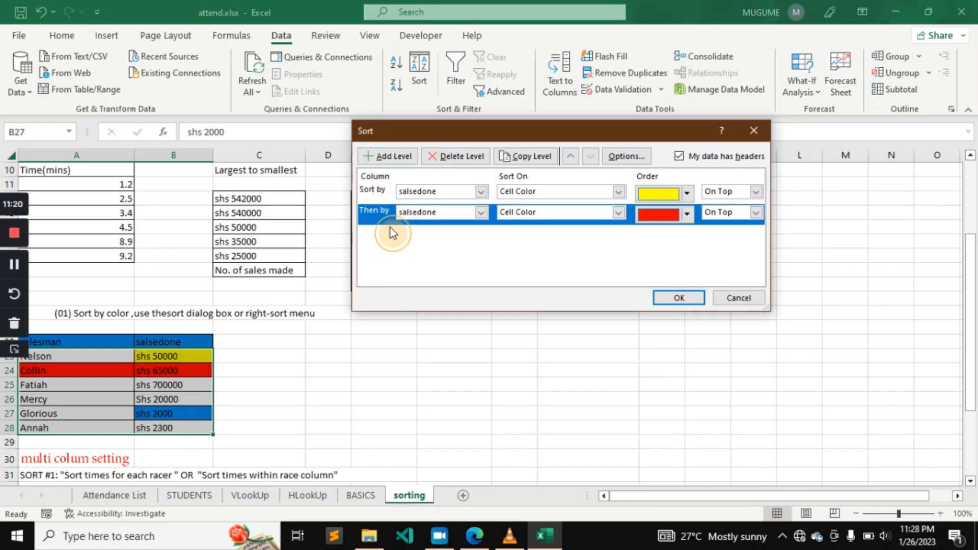
click(385, 154)
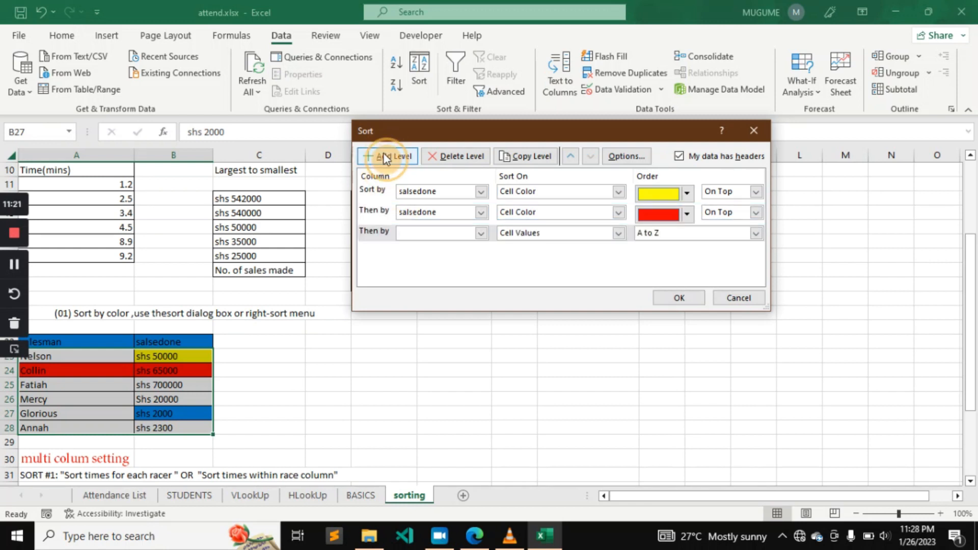
click(481, 237)
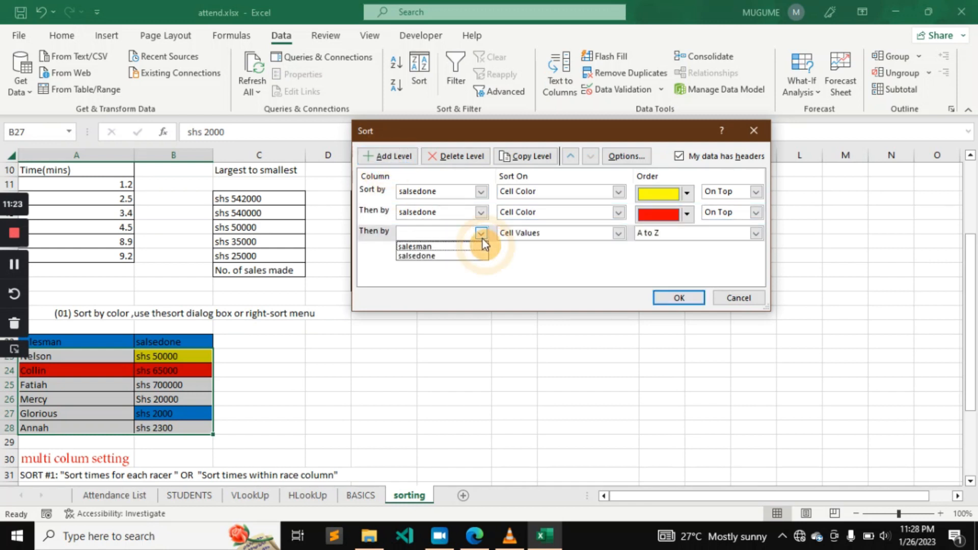
click(459, 254)
click(618, 234)
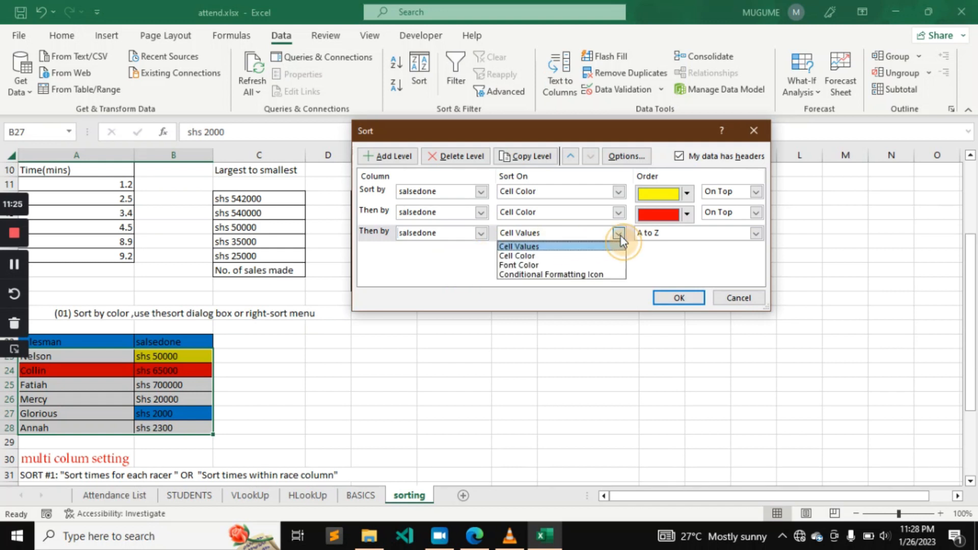
click(557, 263)
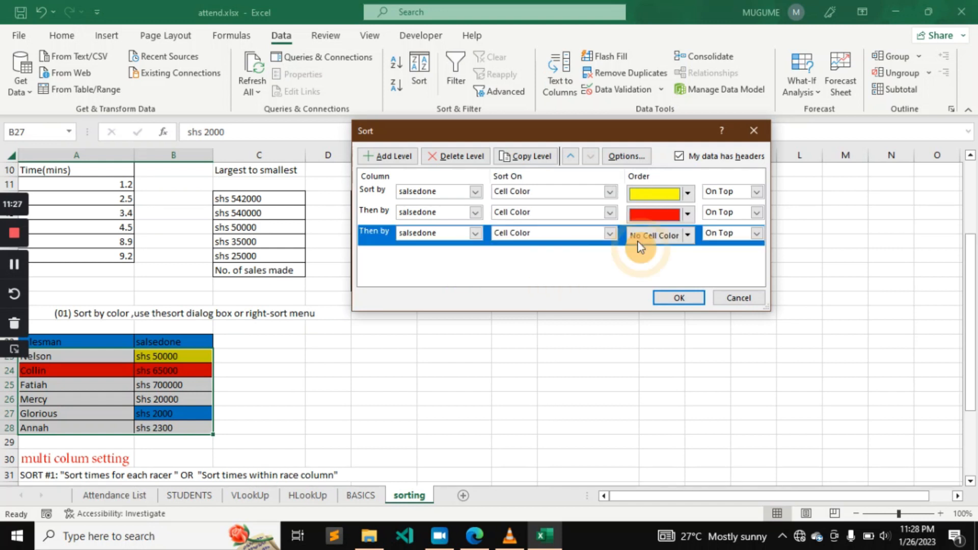
click(687, 236)
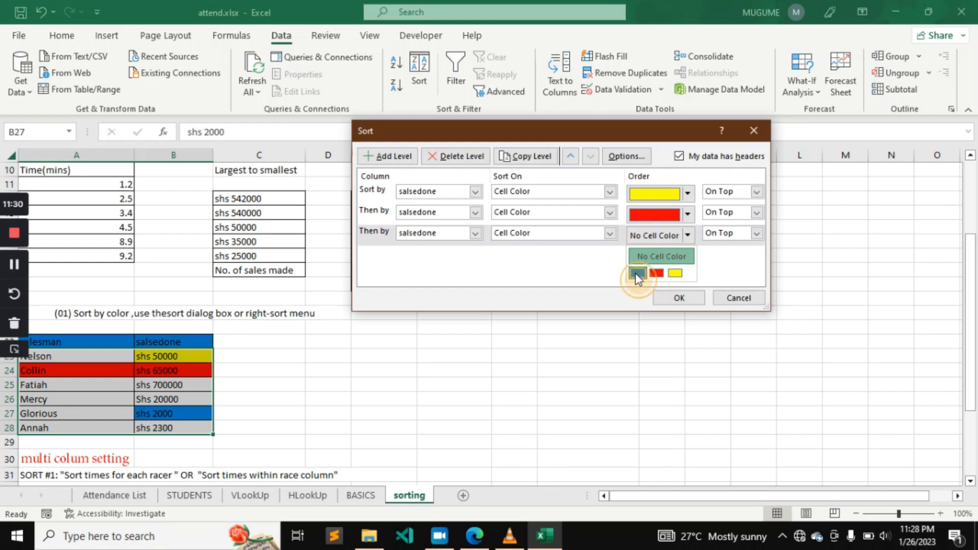
click(636, 273)
click(690, 298)
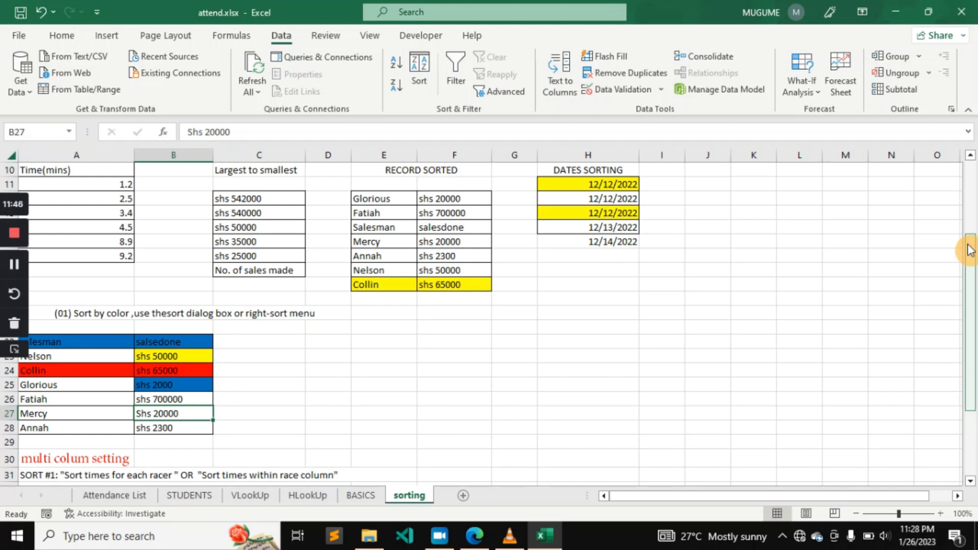
View the race table under the multi colum setting heading
drag(969, 249, 975, 361)
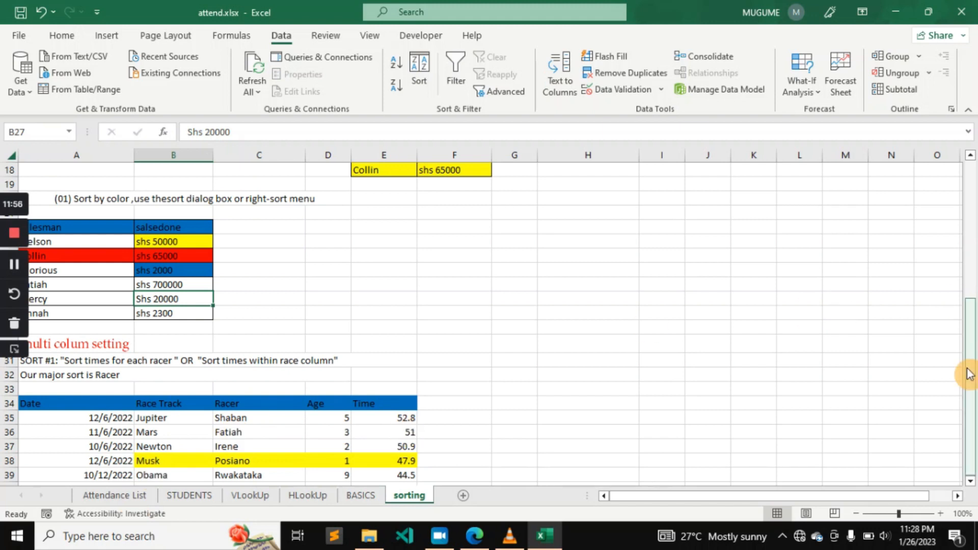
click(971, 482)
scroll(970, 488, down, 3)
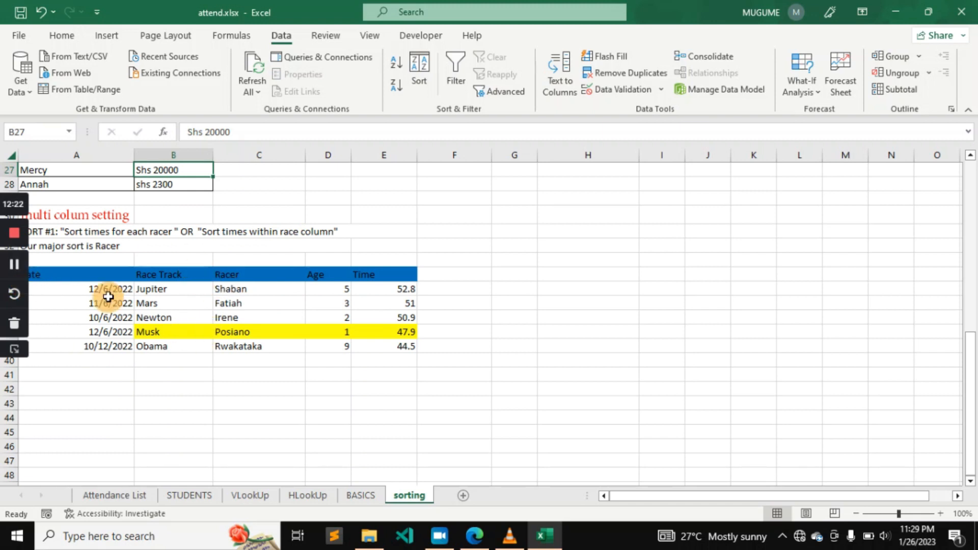
click(14, 265)
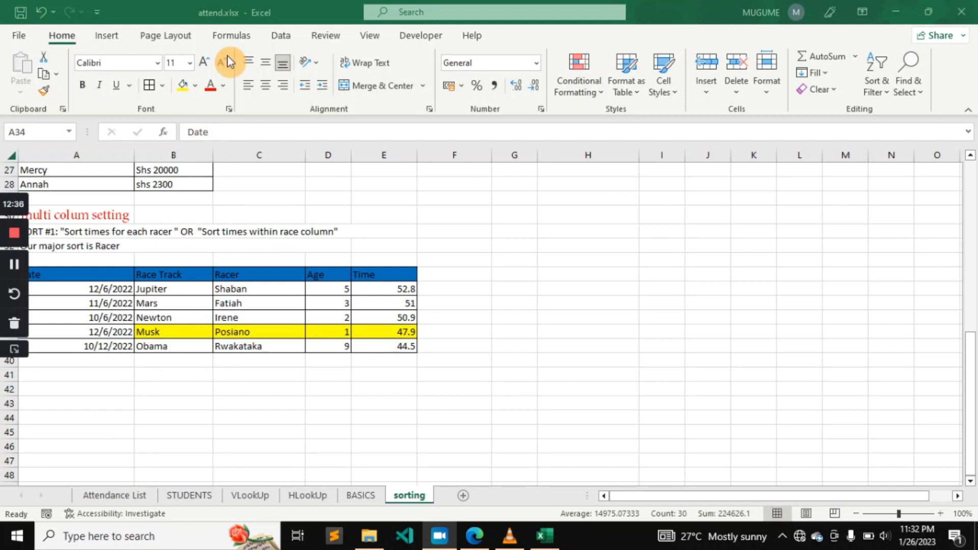
click(281, 36)
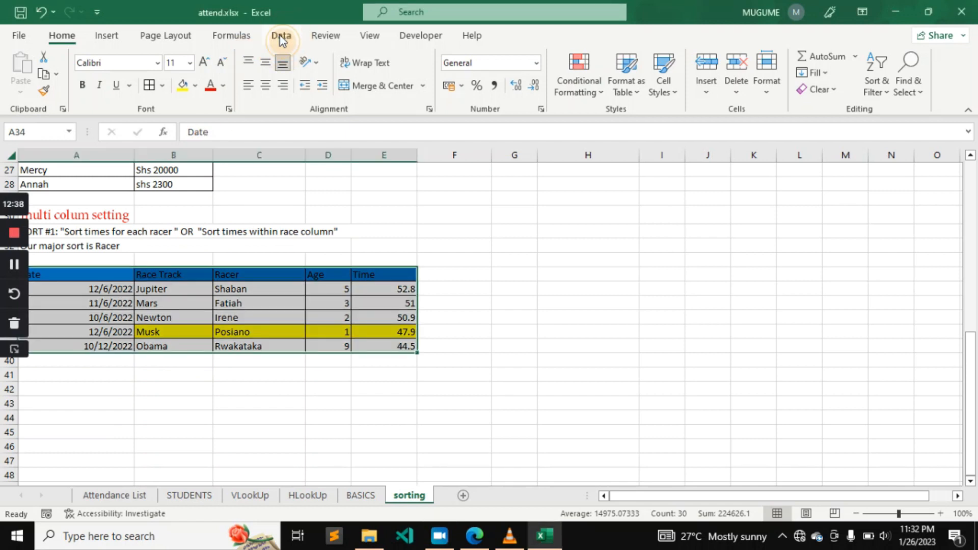
click(280, 35)
click(418, 77)
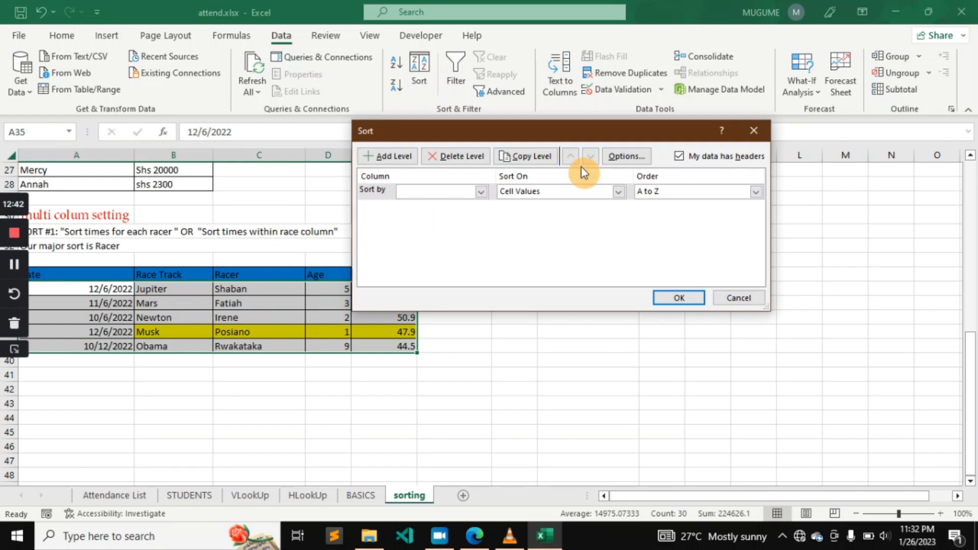
click(754, 132)
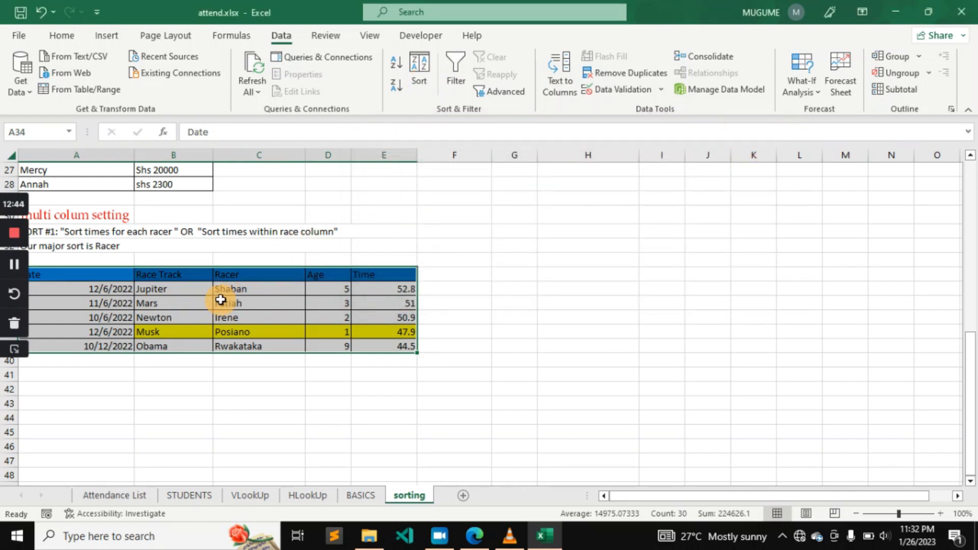
Start a custom sort of the race table with Racer as the first level, sorted on Cell Values
click(237, 320)
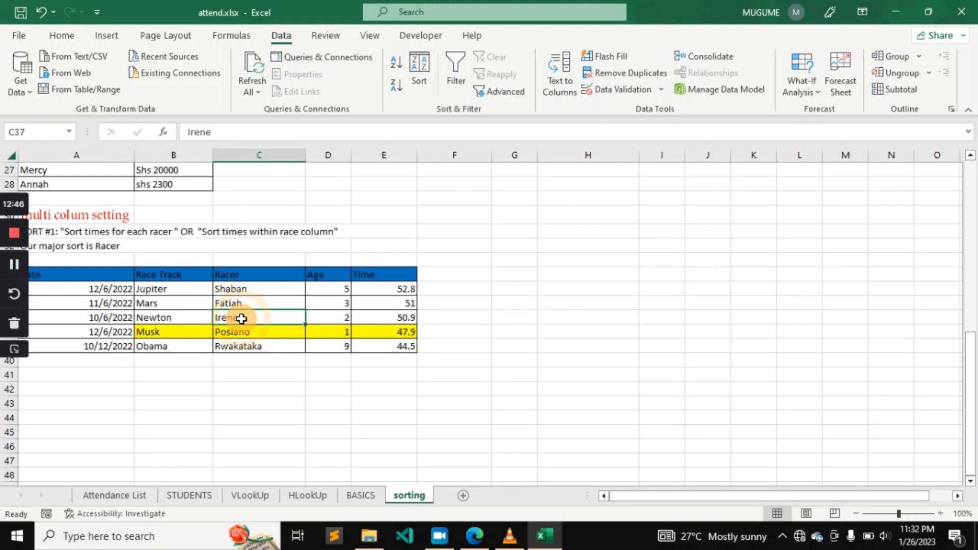
click(420, 86)
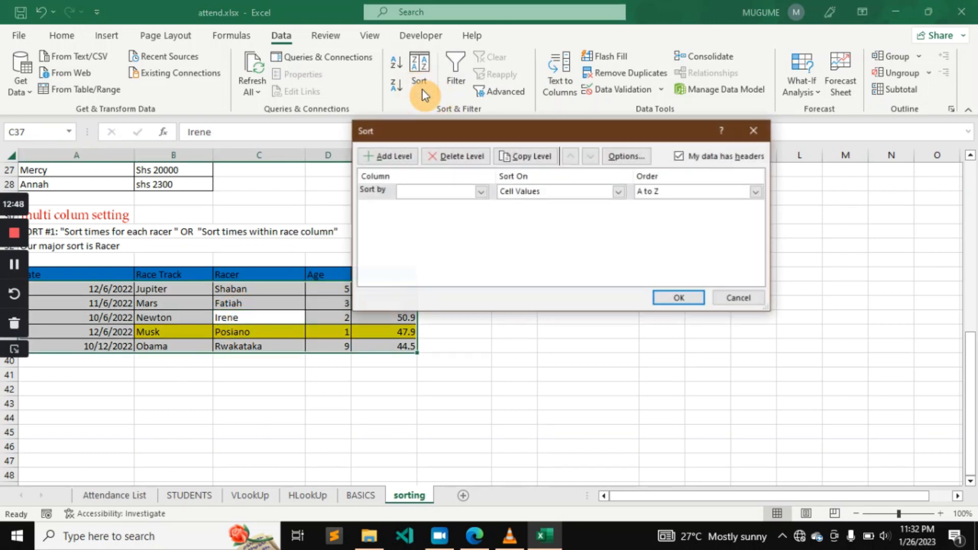
click(483, 194)
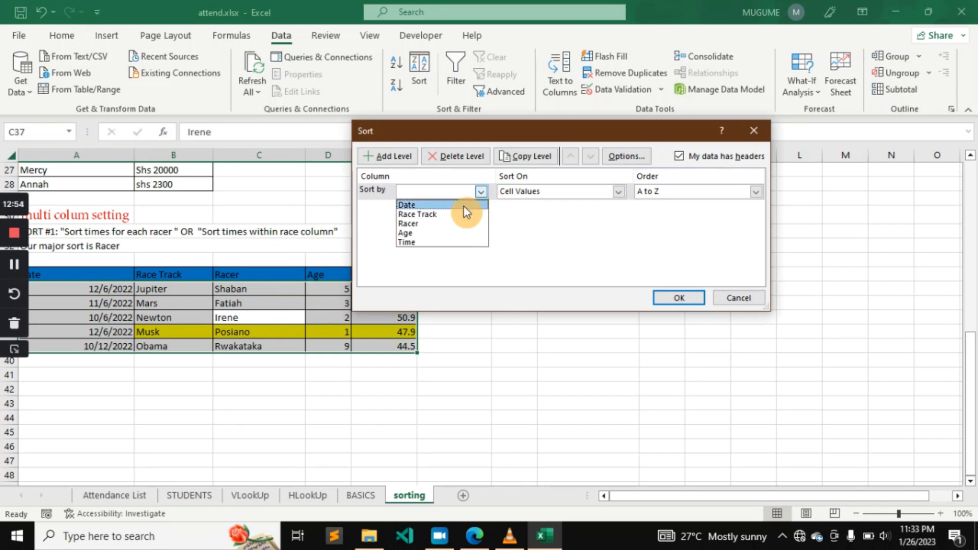
click(439, 222)
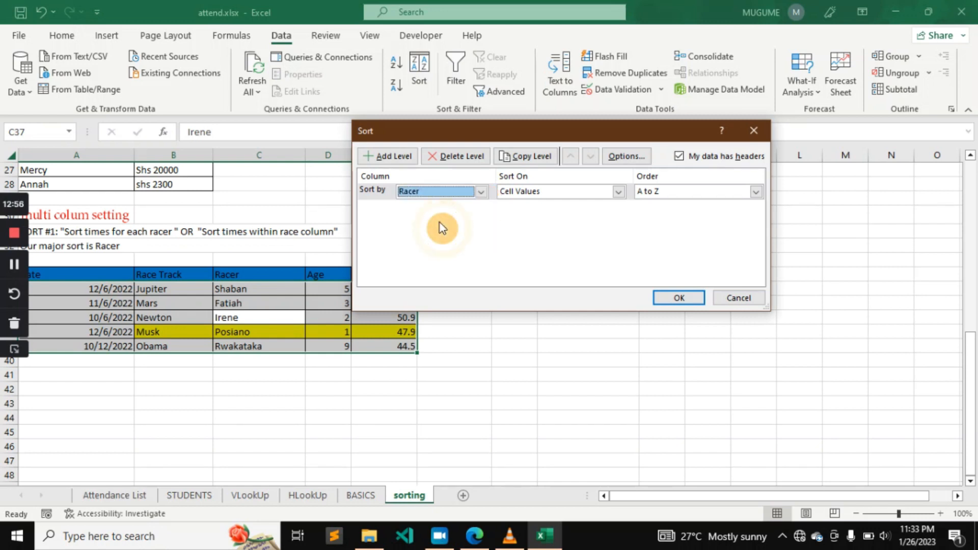
click(620, 191)
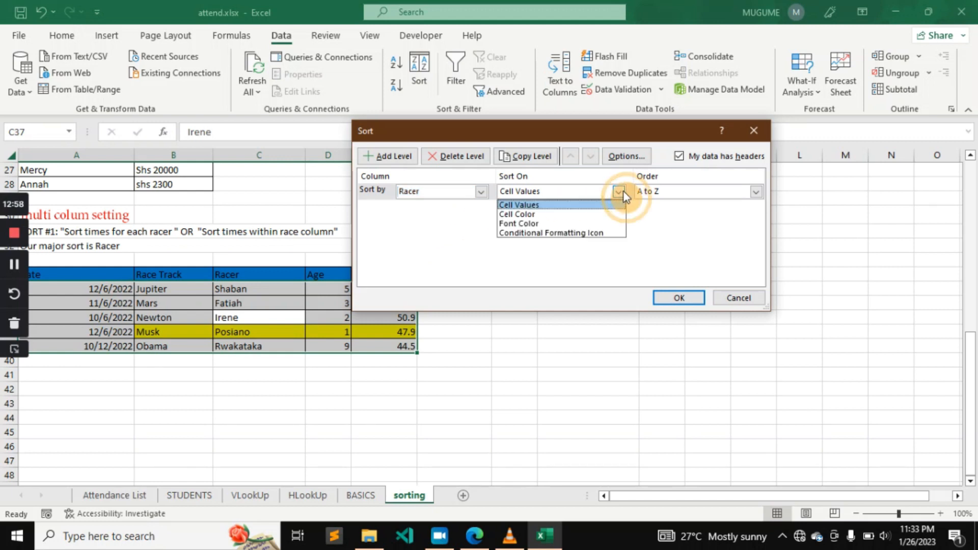
click(602, 206)
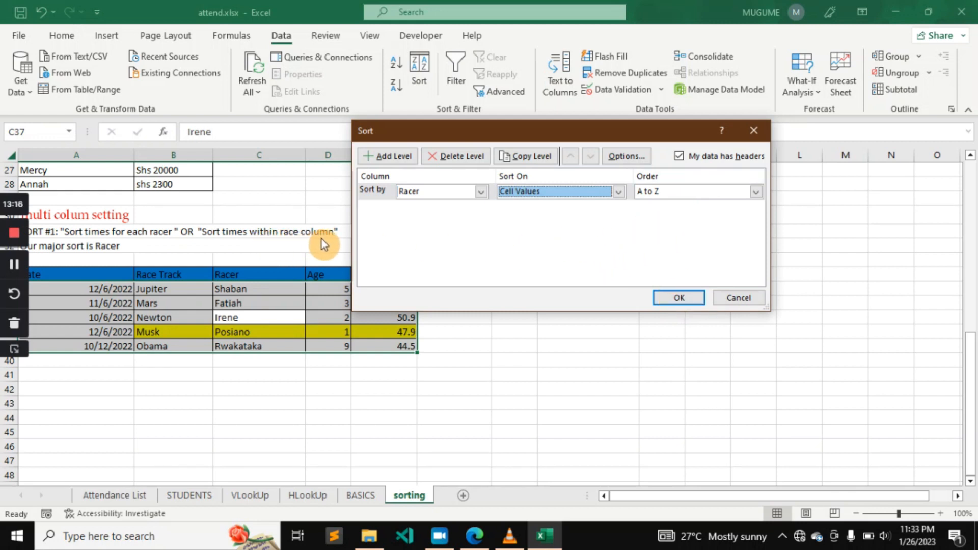
Add a second sort level by Time, Smallest to Largest, and apply the sort to the race table
click(393, 158)
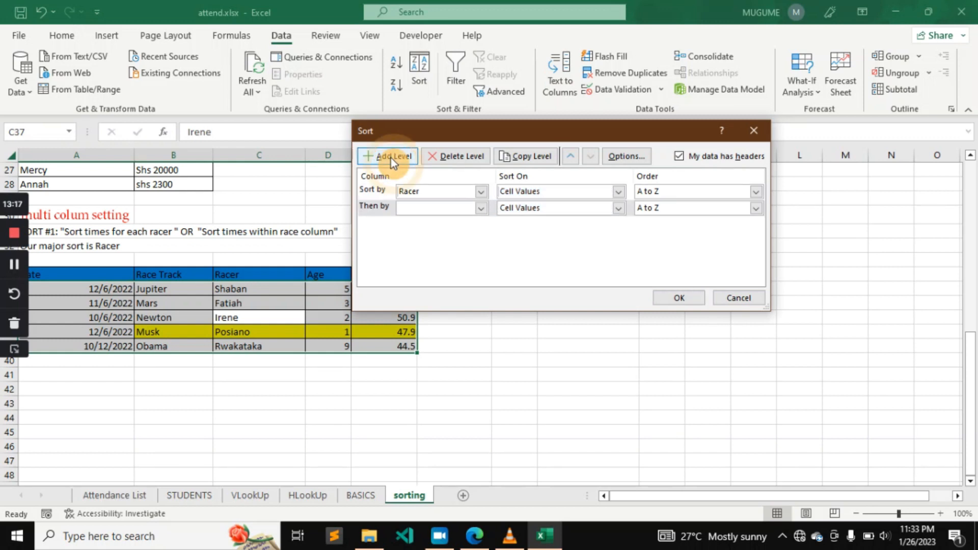
click(481, 210)
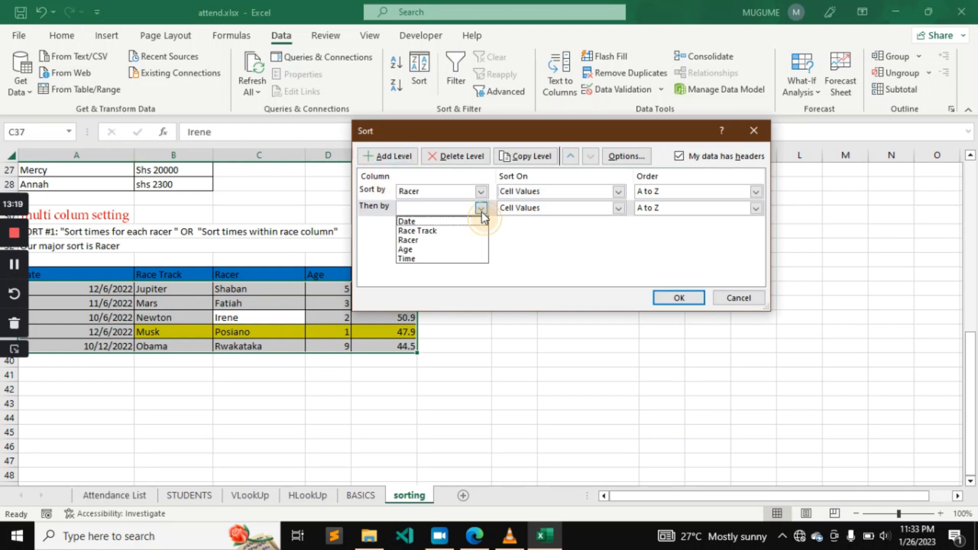
click(423, 258)
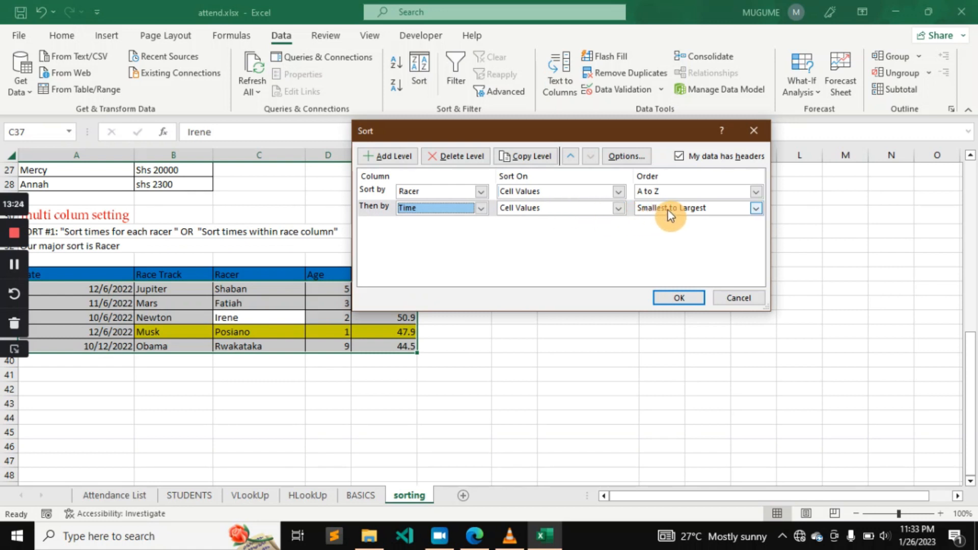
click(677, 298)
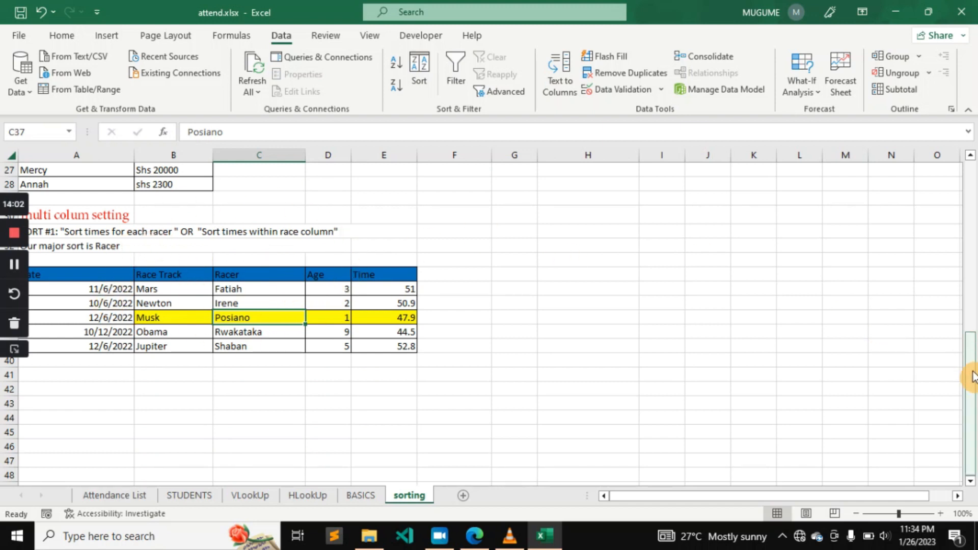
drag(973, 376, 971, 204)
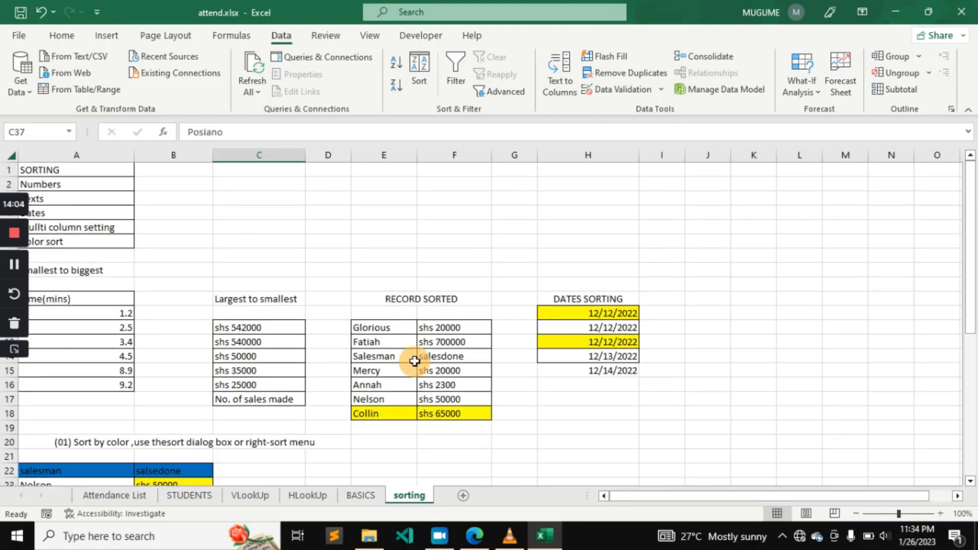